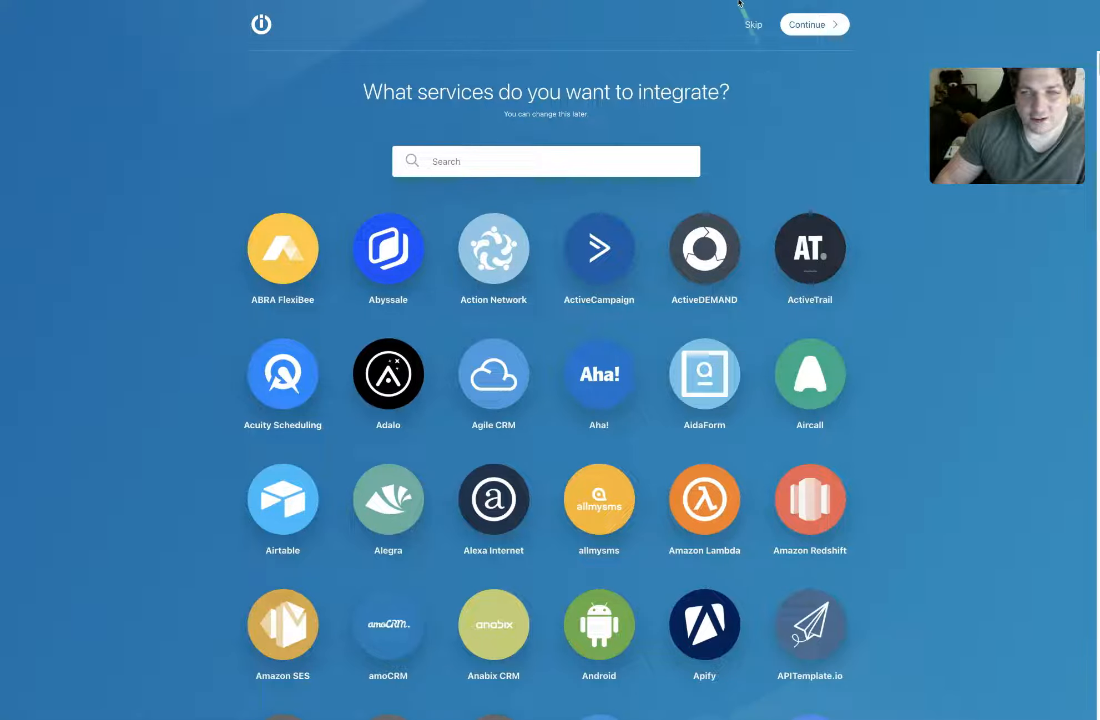
Step: Skip the service selection and add a Webhooks "Custom webhook" trigger as the new scenario's first module
{"action": "left_click", "coordinate": [751, 26]}
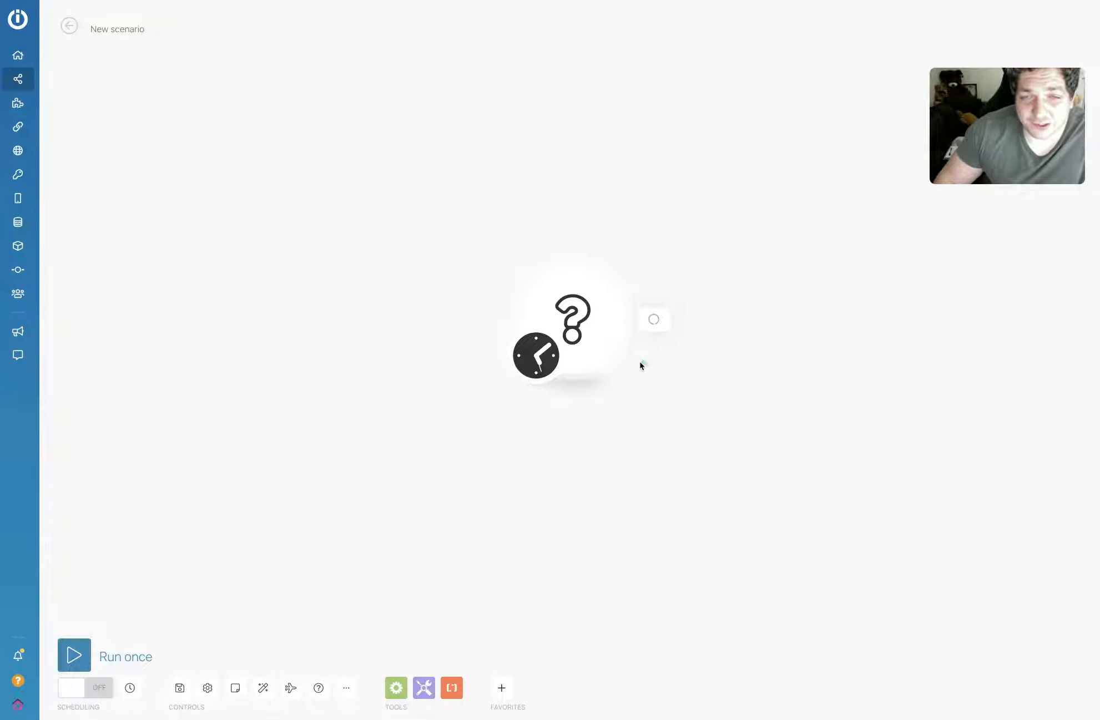
{"action": "left_click", "coordinate": [622, 354]}
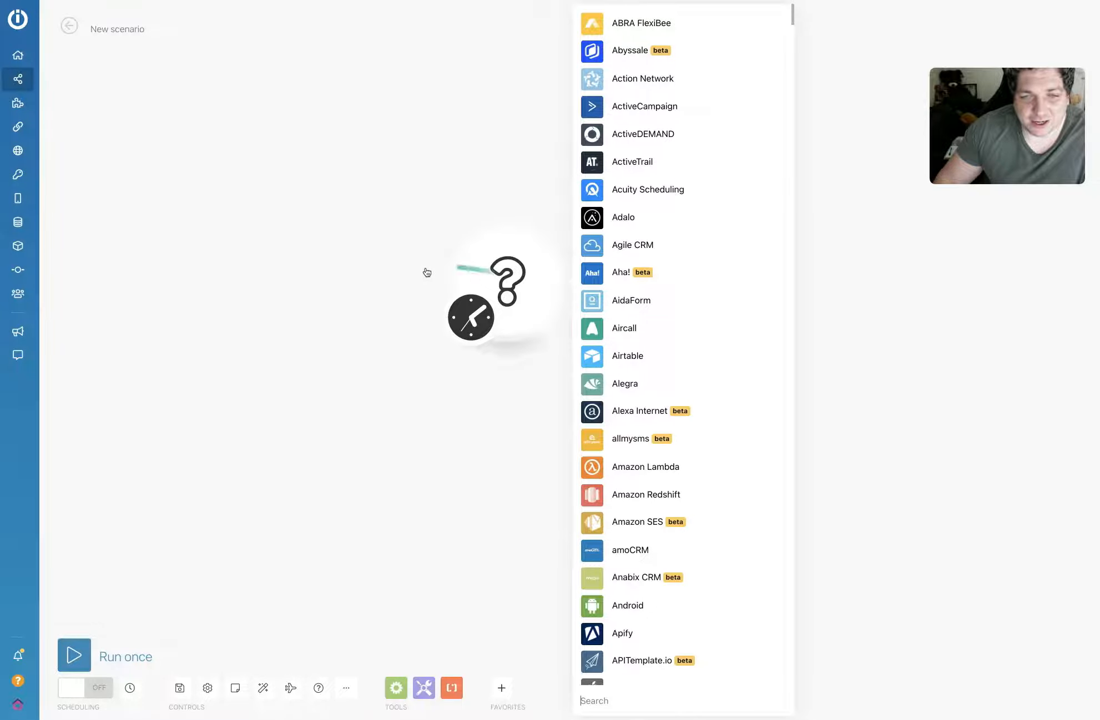
{"action": "left_click", "coordinate": [511, 704]}
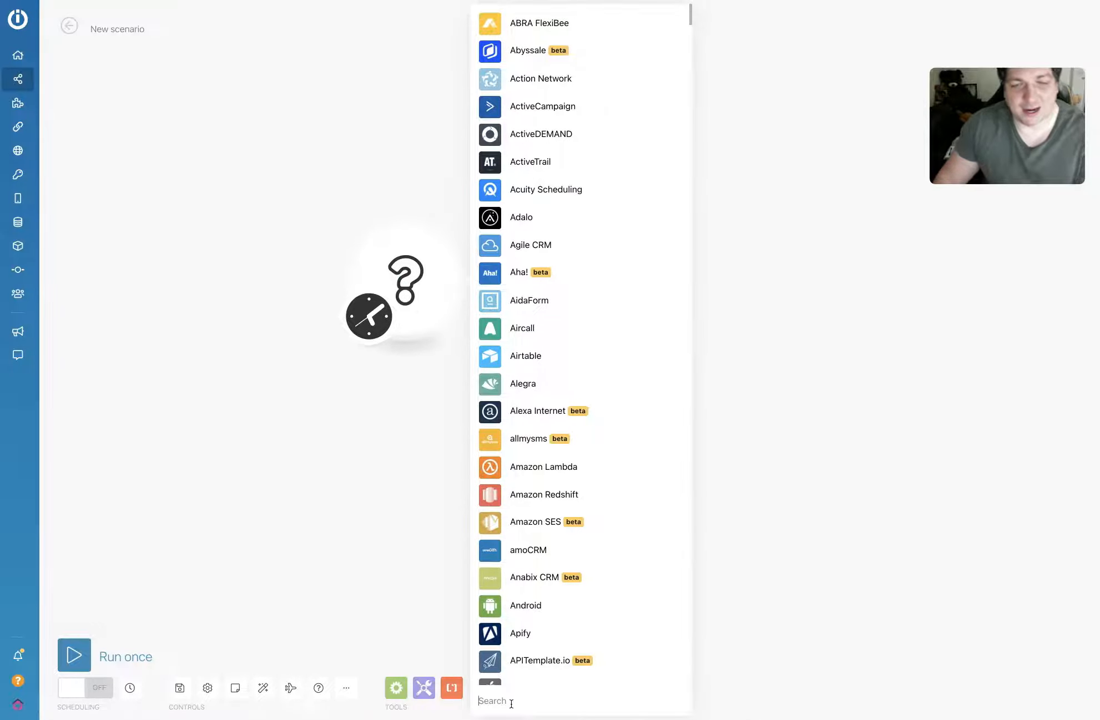
{"action": "type", "text": "web"}
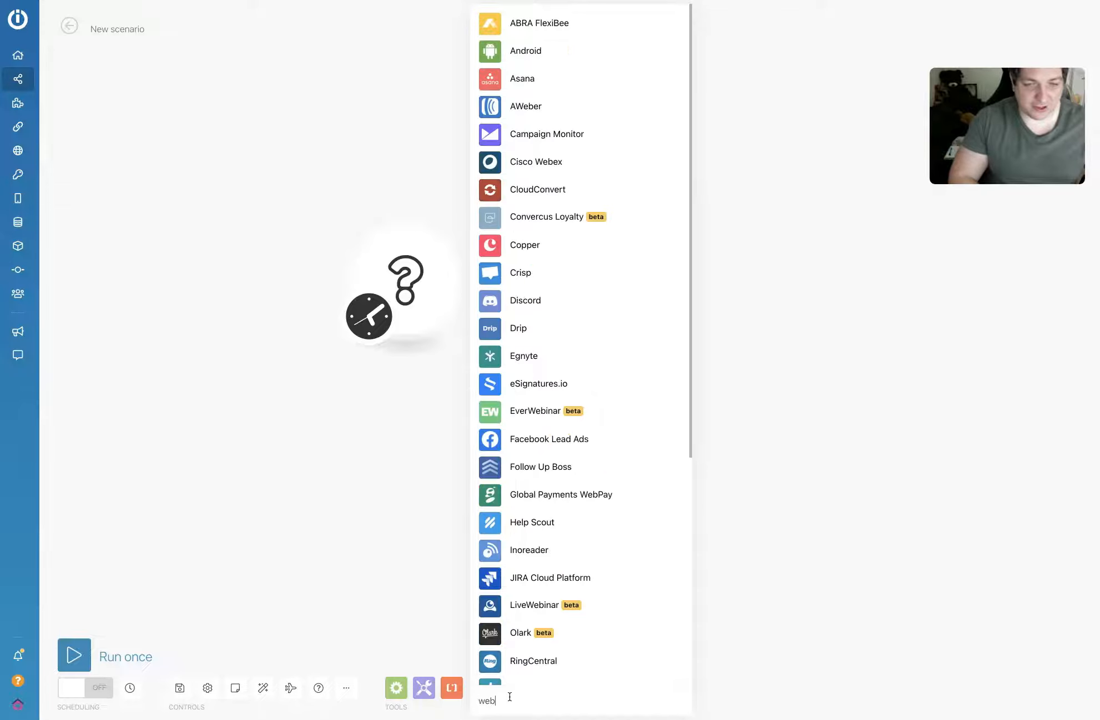
{"action": "type", "text": "hook"}
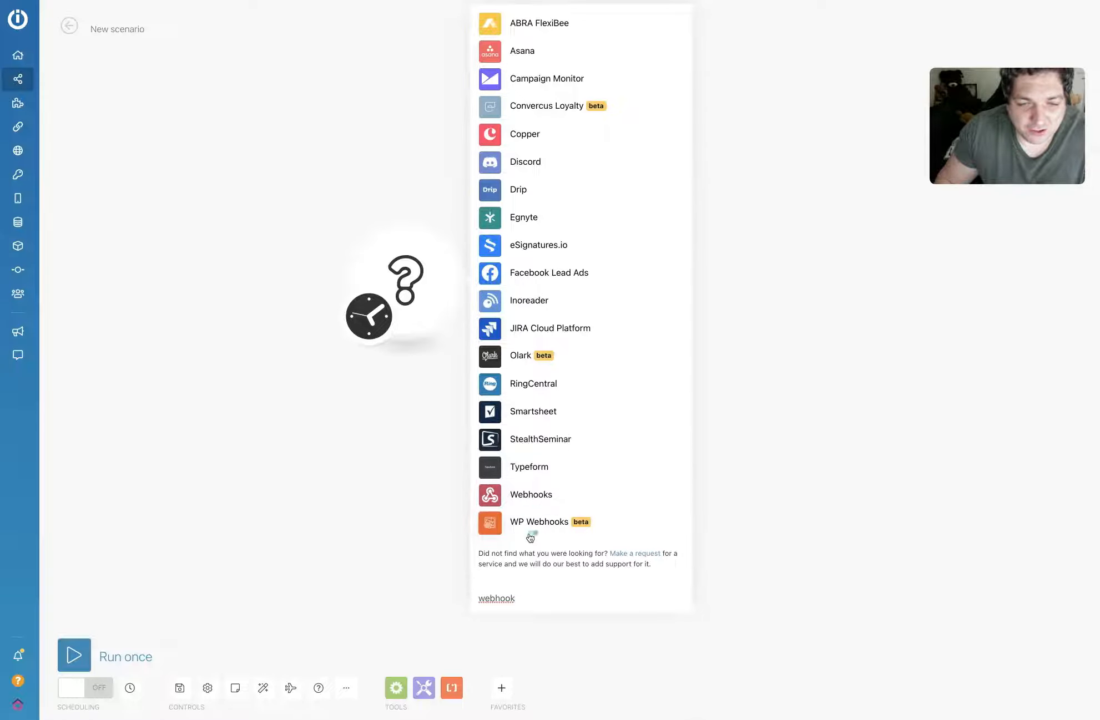
{"action": "left_click", "coordinate": [520, 499]}
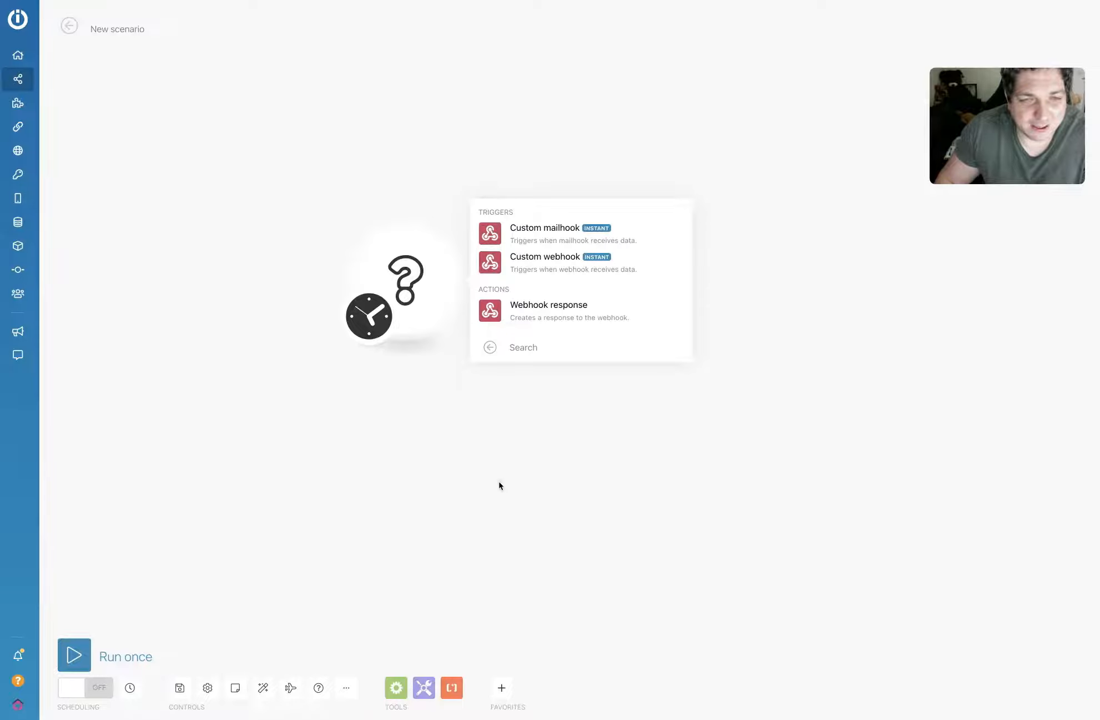
{"action": "left_click", "coordinate": [535, 263]}
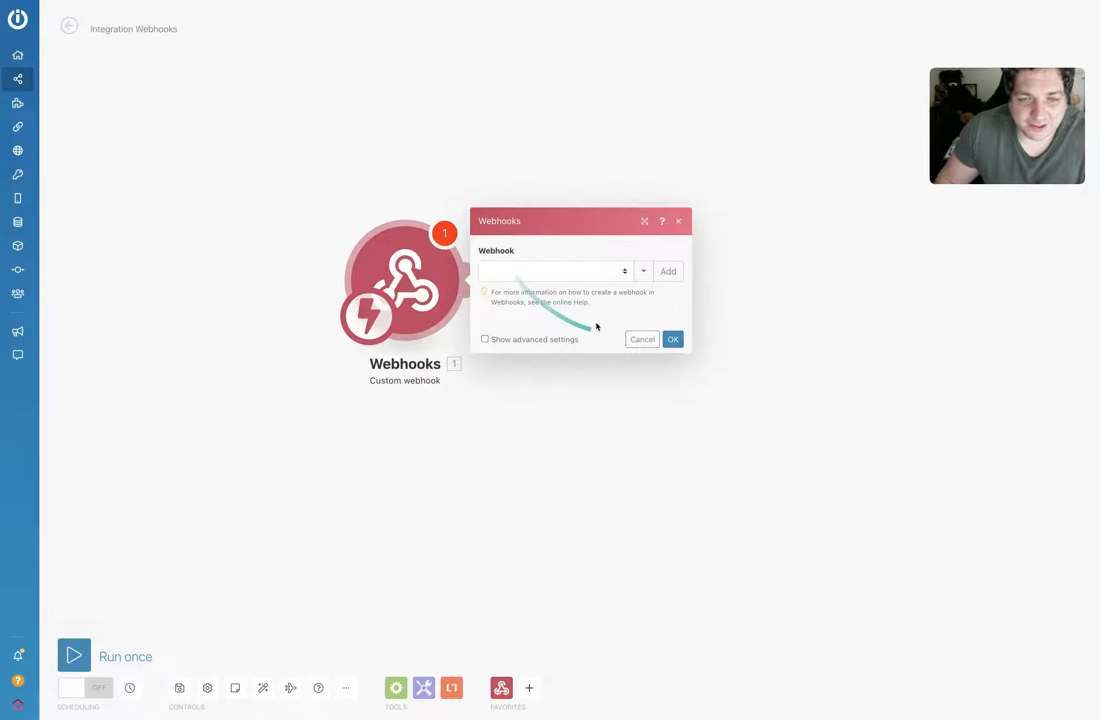
Step: Create a webhook named "Wordpress Demo for Content Villain" and copy its address
{"action": "left_click", "coordinate": [668, 272]}
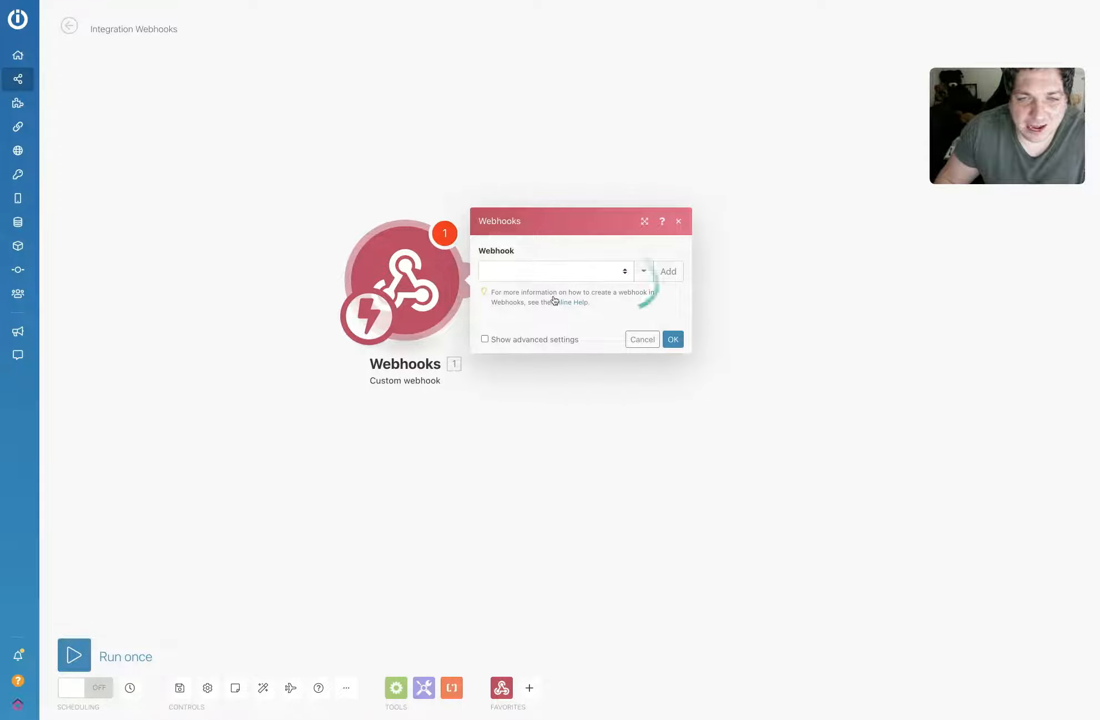
{"action": "left_click", "coordinate": [668, 273]}
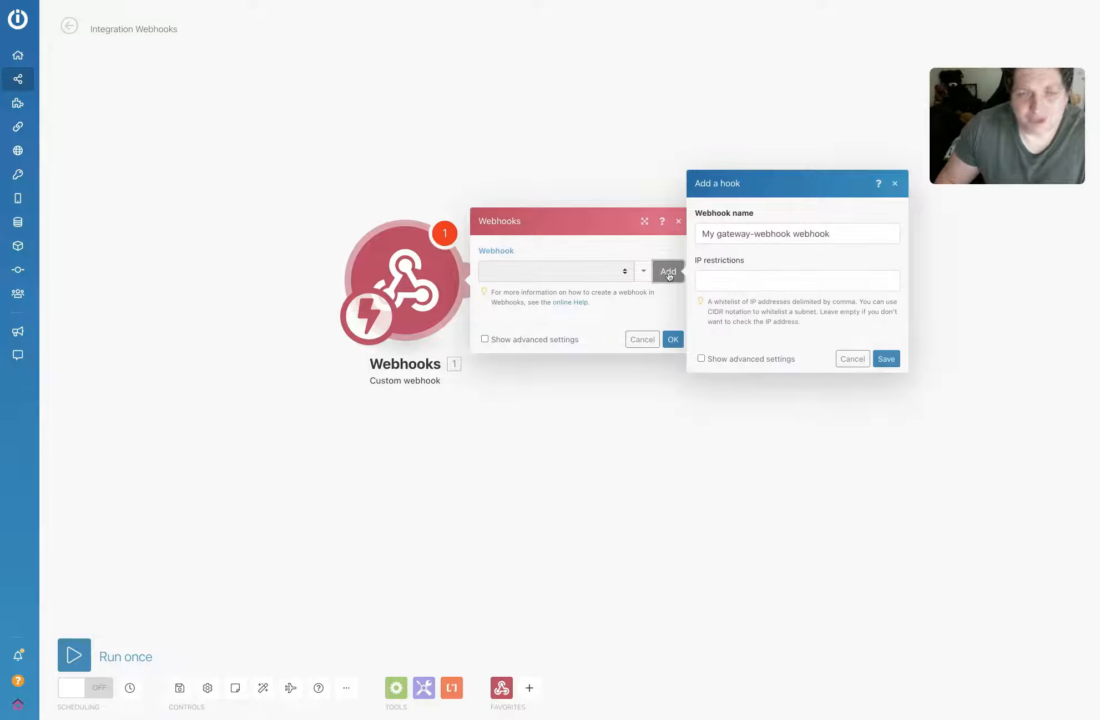
{"action": "triple_click", "coordinate": [745, 238]}
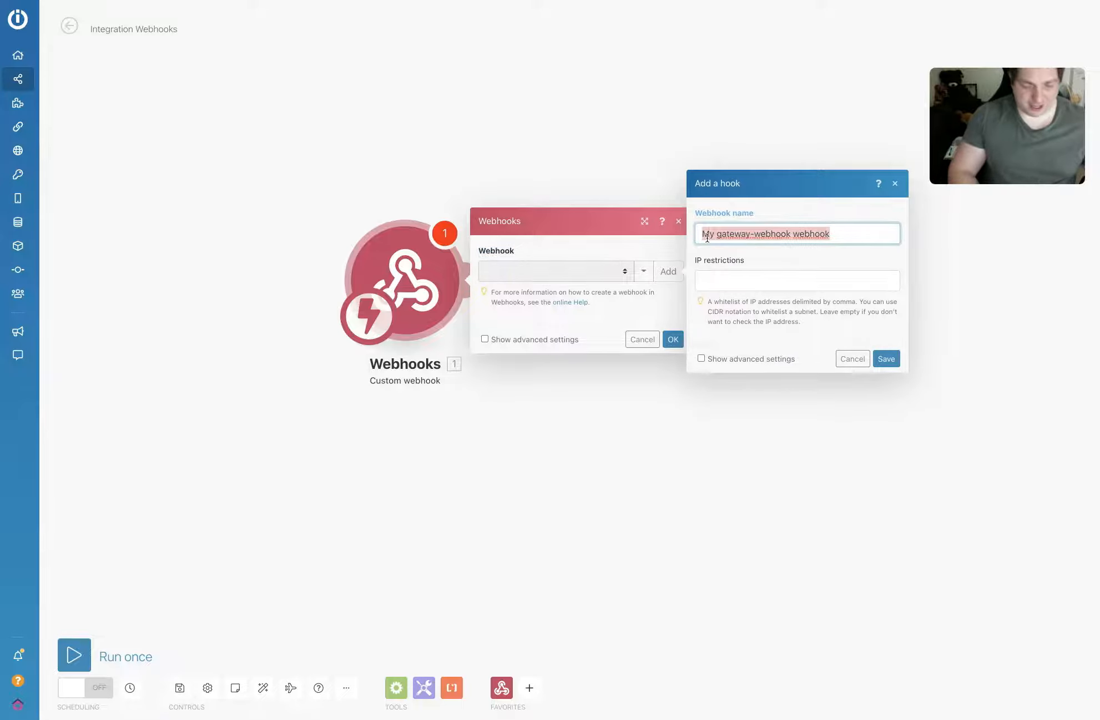
{"action": "type", "text": "Wordpress Demo for Content Villain"}
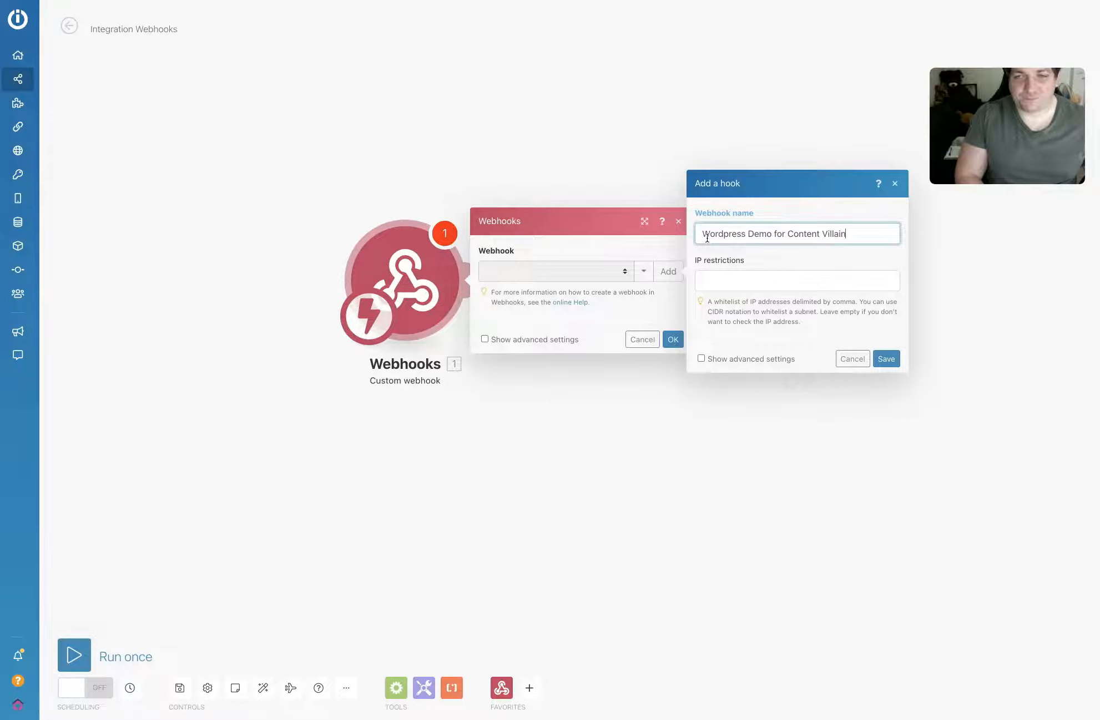
{"action": "left_click", "coordinate": [894, 354]}
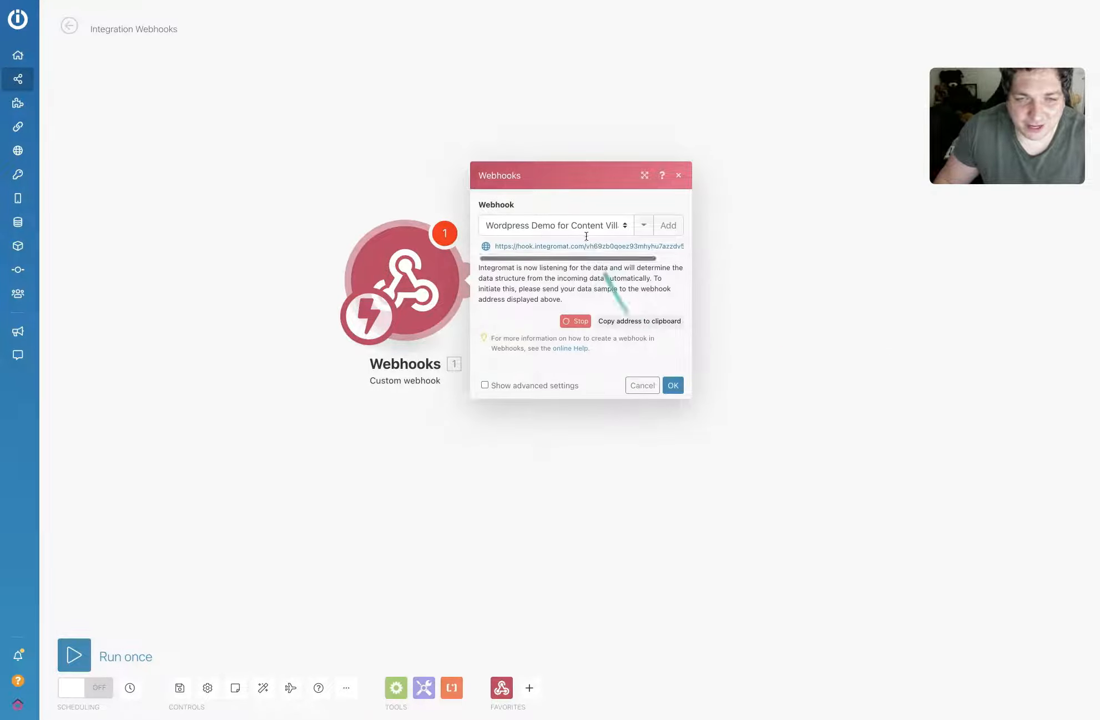
{"action": "left_click", "coordinate": [650, 317]}
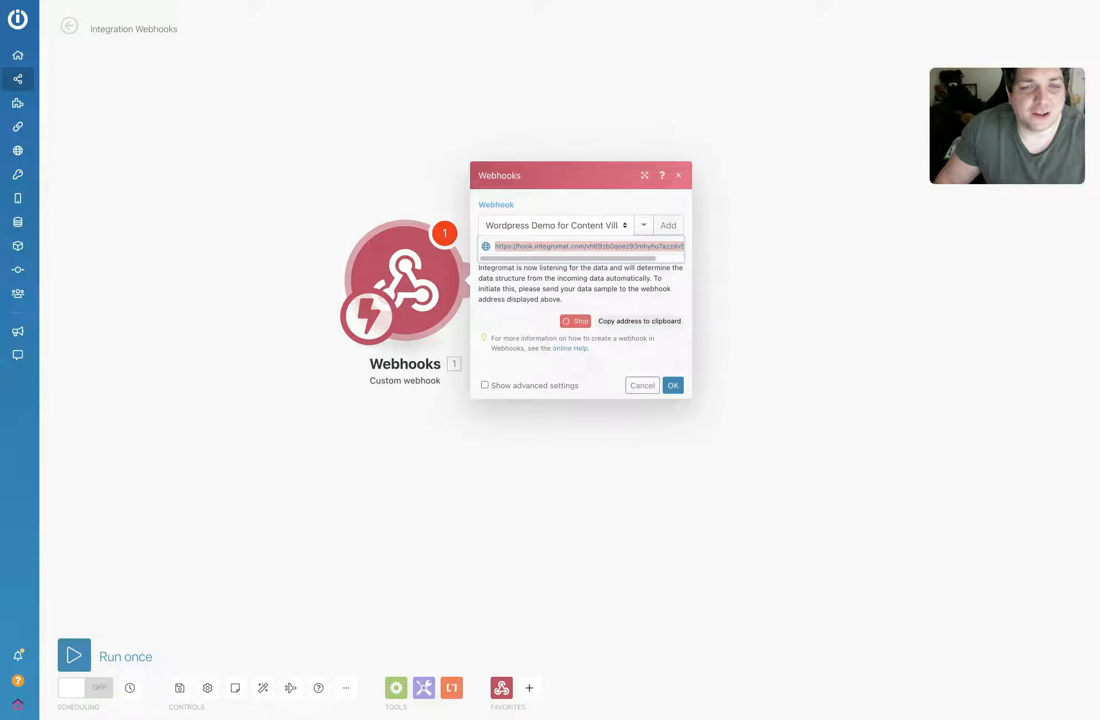
Step: Switch to Content Villain and connect the copied webhook URL to the Blog Intros model
{"action": "key", "text": "ctrl+Tab"}
{"action": "scroll", "coordinate": [355, 402], "scroll_direction": "up", "scroll_amount": 5}
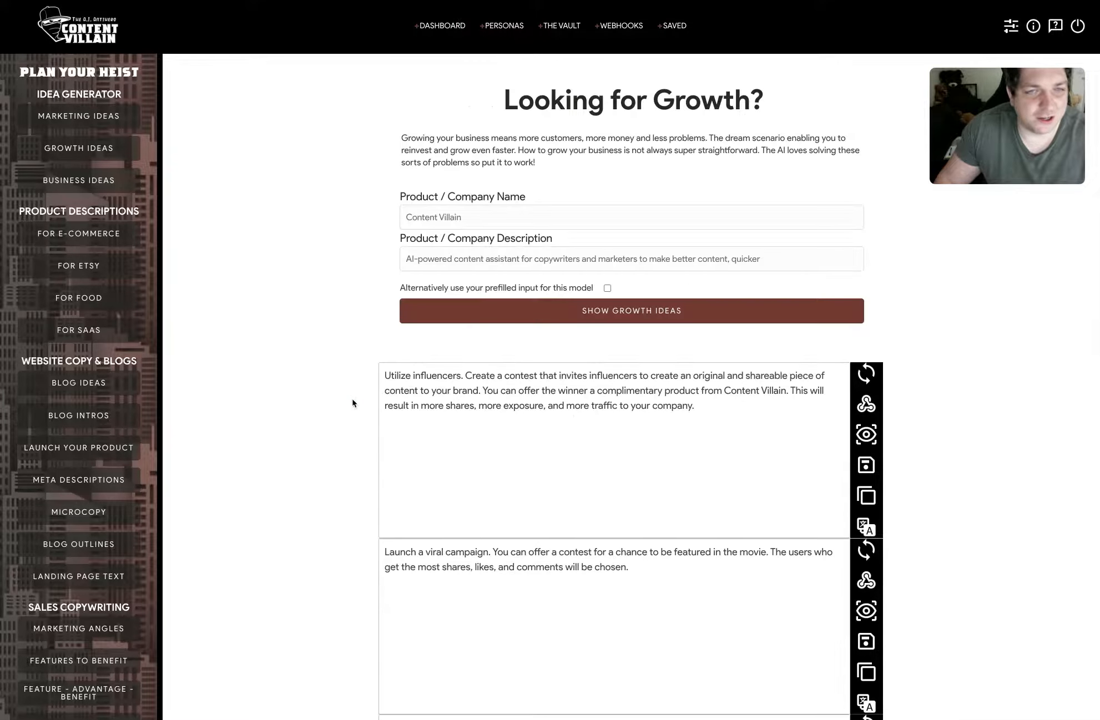
{"action": "left_click", "coordinate": [624, 32]}
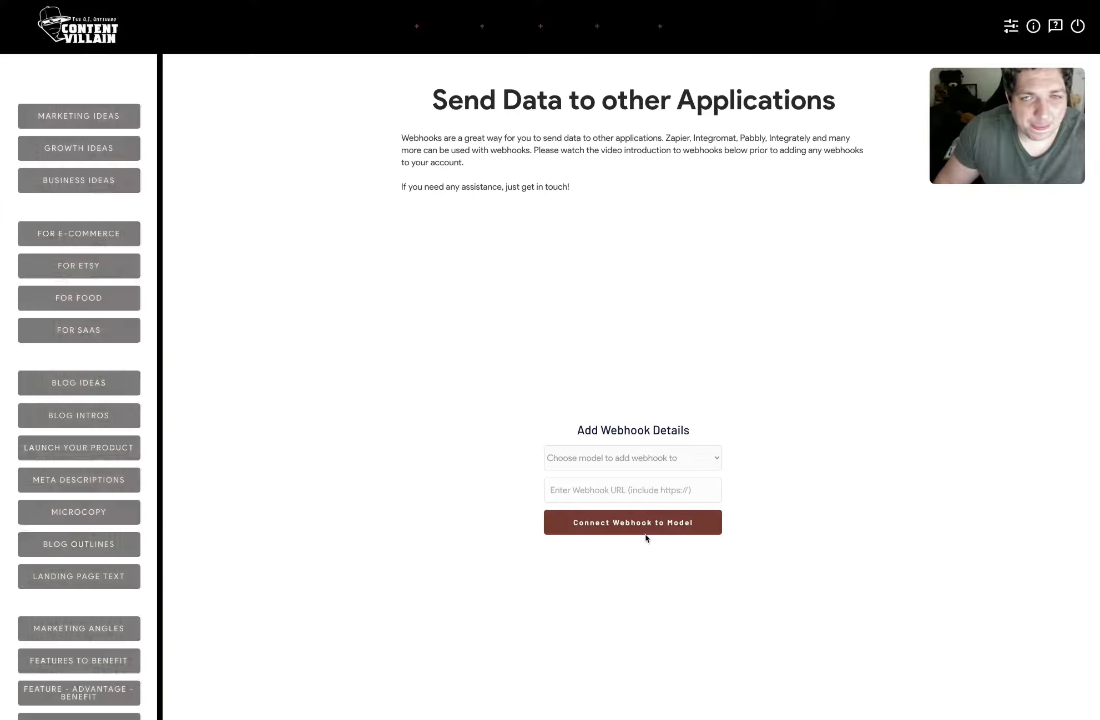
{"action": "left_click", "coordinate": [598, 464]}
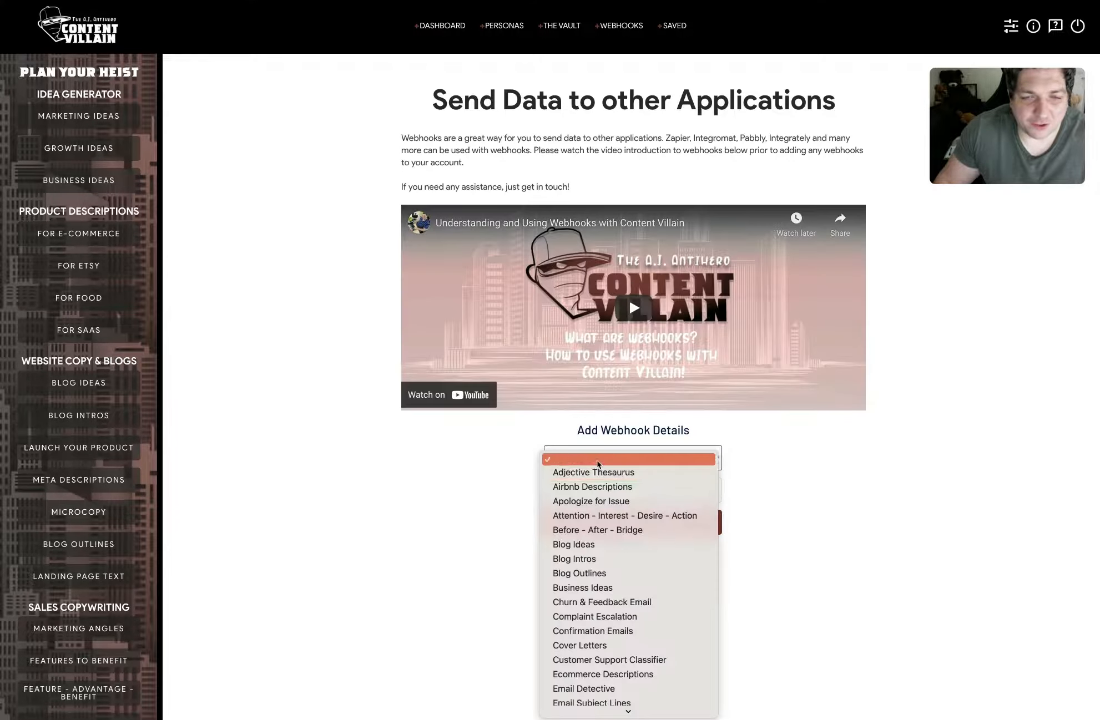
{"action": "left_click", "coordinate": [606, 558]}
{"action": "left_click", "coordinate": [588, 496]}
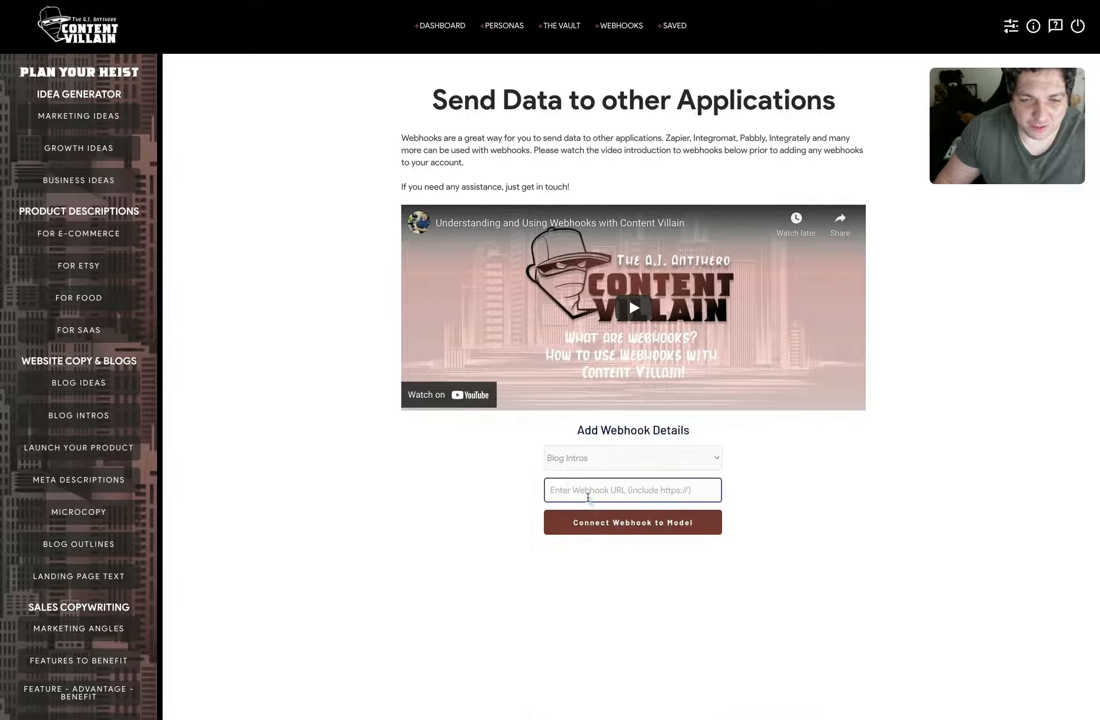
{"action": "key", "text": "ctrl+v"}
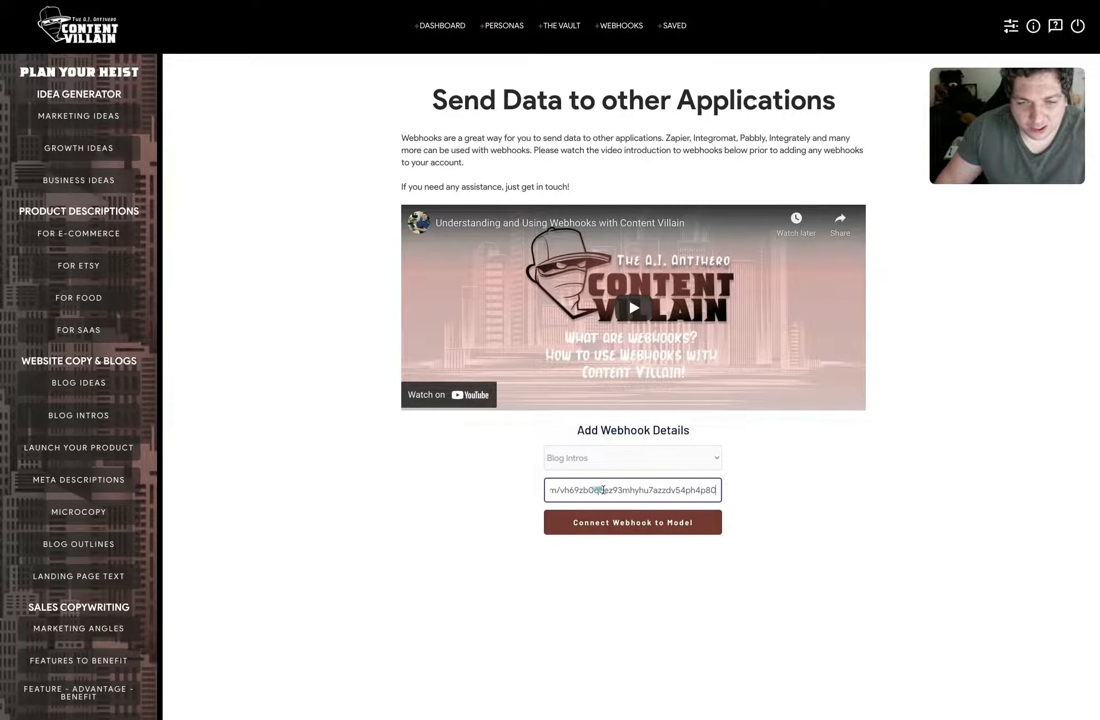
{"action": "left_click", "coordinate": [582, 522]}
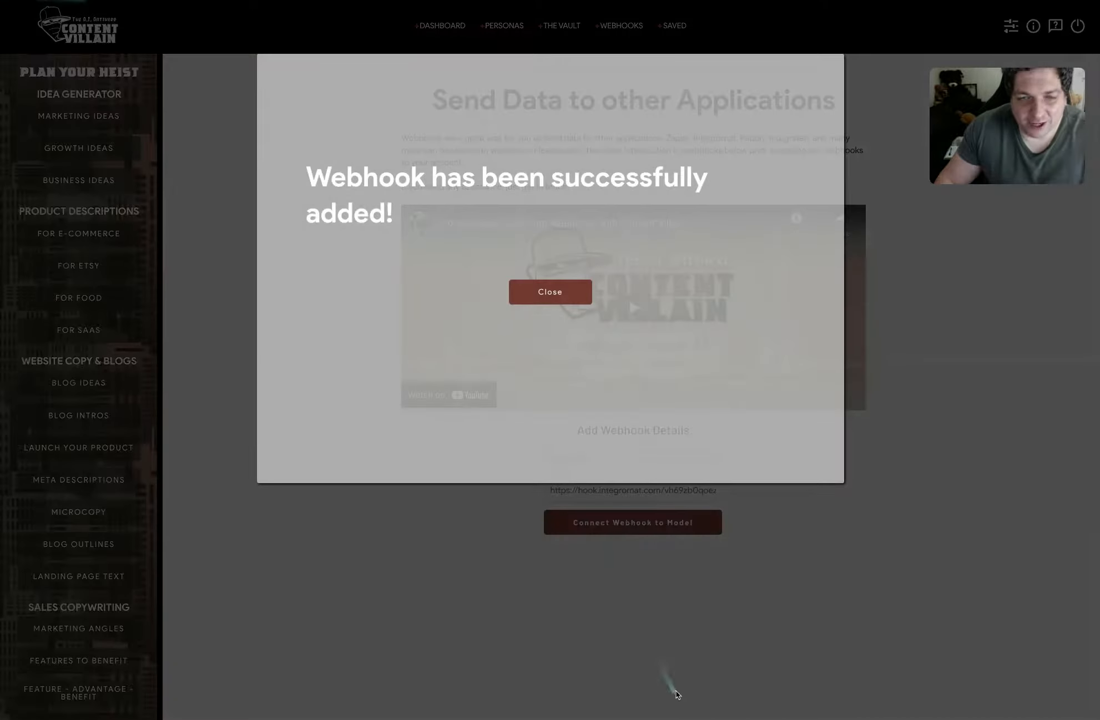
{"action": "left_click", "coordinate": [753, 620]}
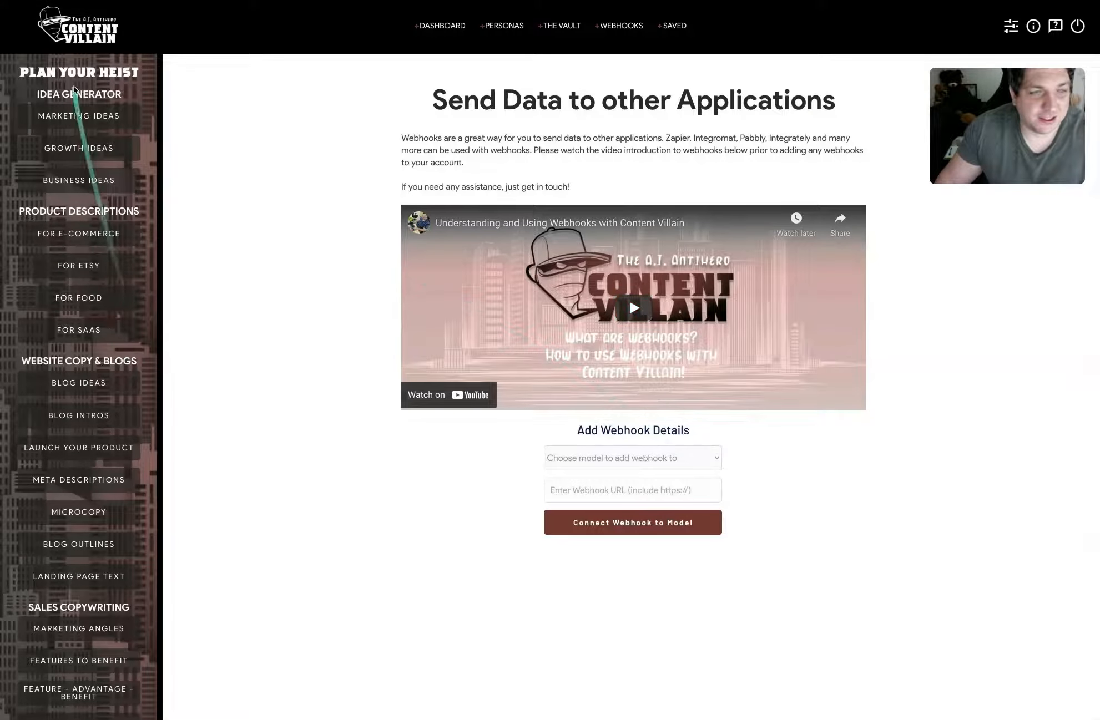
Step: Open the Blog Intros generator and set the blog title to "Why Using a Text Expander is Important for Efficiency Within Your Business"
{"action": "left_click", "coordinate": [93, 416]}
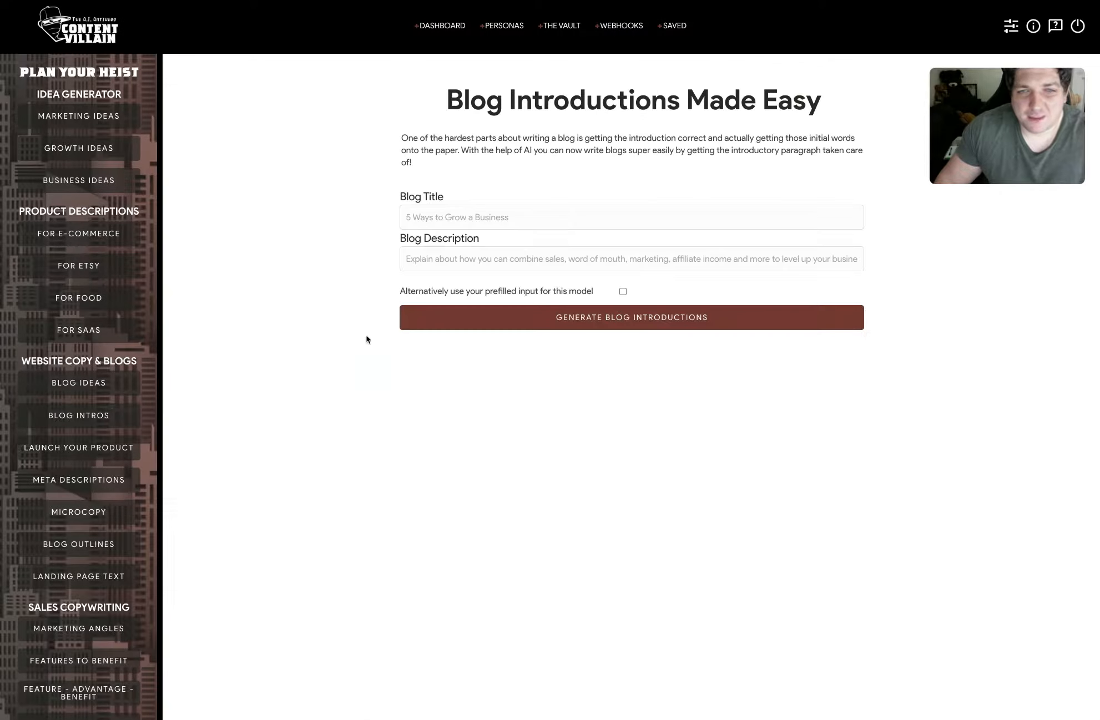
{"action": "left_click", "coordinate": [455, 206]}
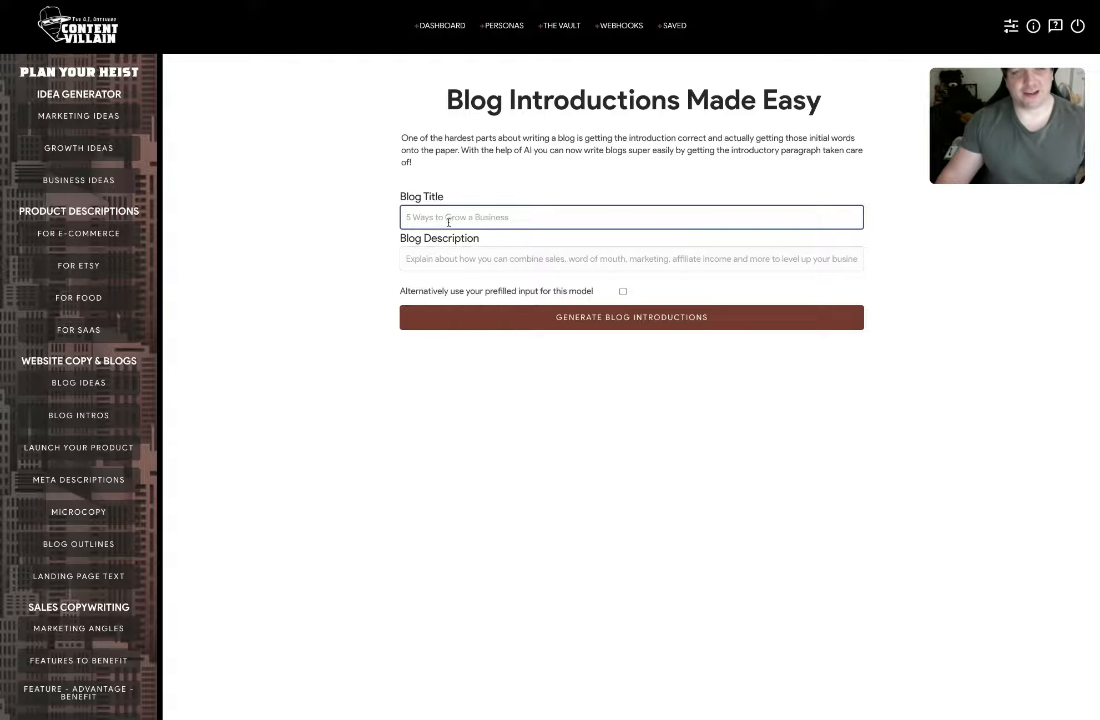
{"action": "type", "text": "Why"}
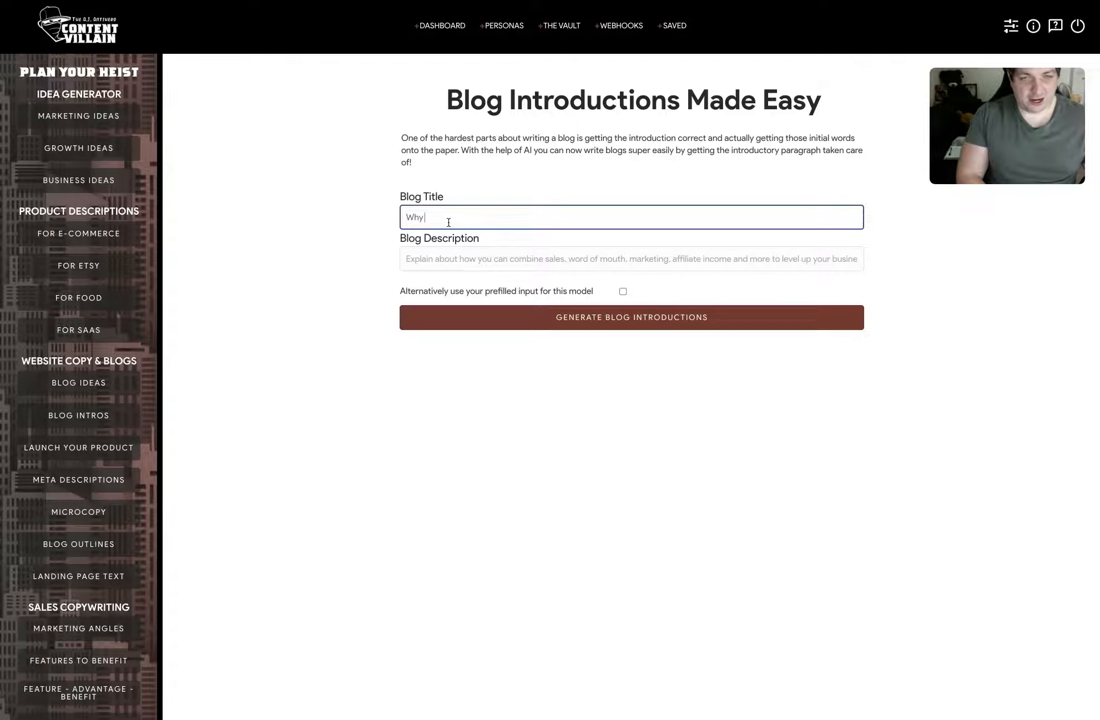
{"action": "key", "text": "BackSpace"}
{"action": "key", "text": "BackSpace"}
{"action": "type", "text": "Why Using a Tex"}
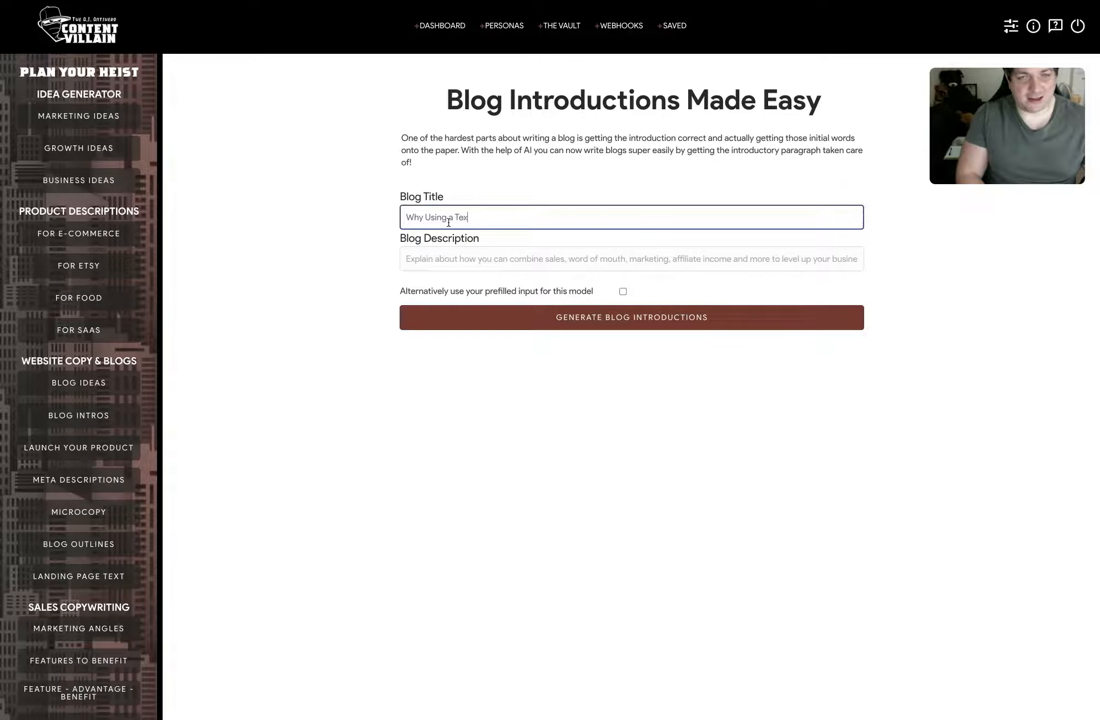
{"action": "type", "text": "t Expander is Important for Efficiency"}
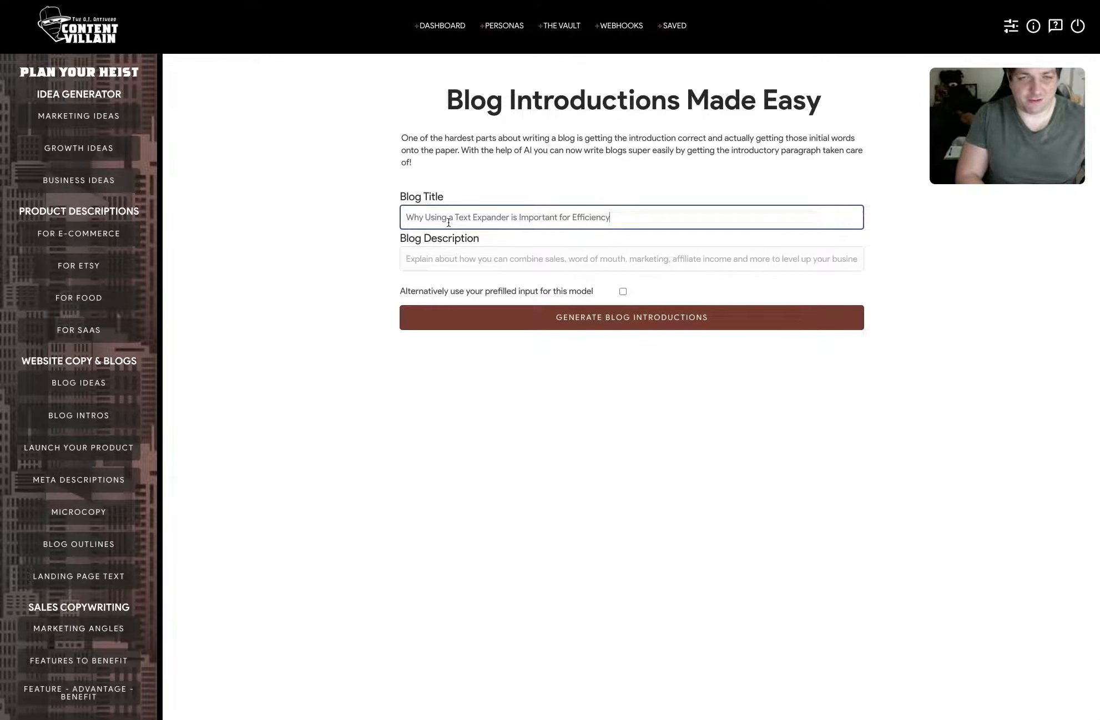
{"action": "type", "text": "n "}
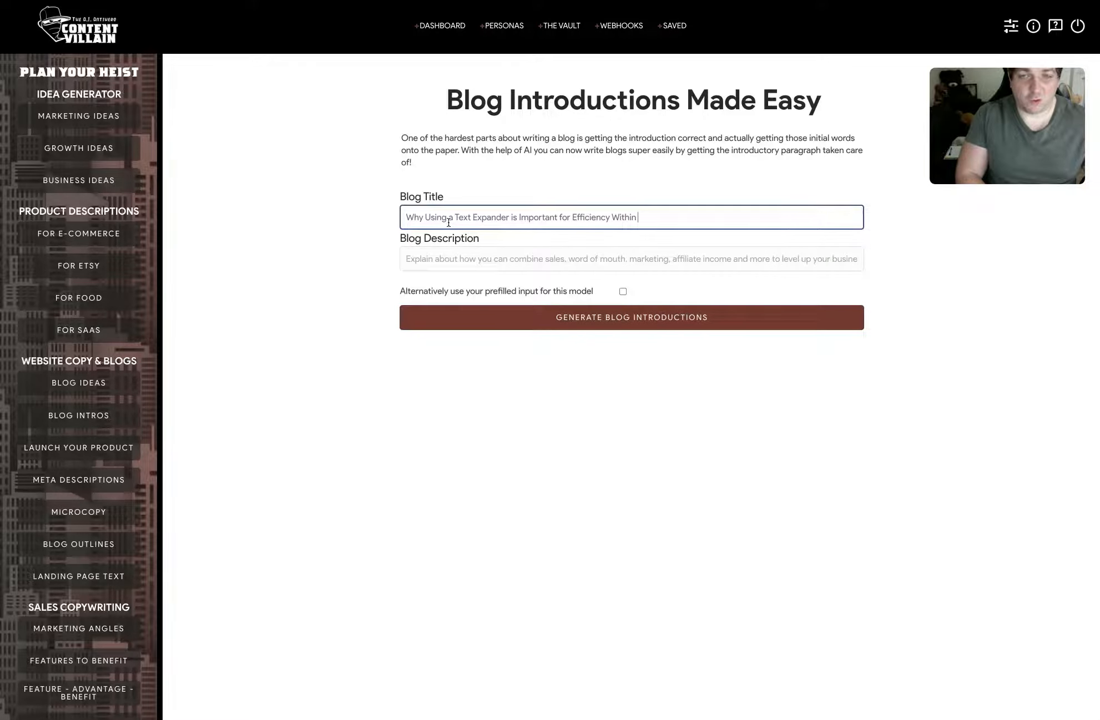
{"action": "type", "text": "Your Business"}
{"action": "key", "text": "Tab"}
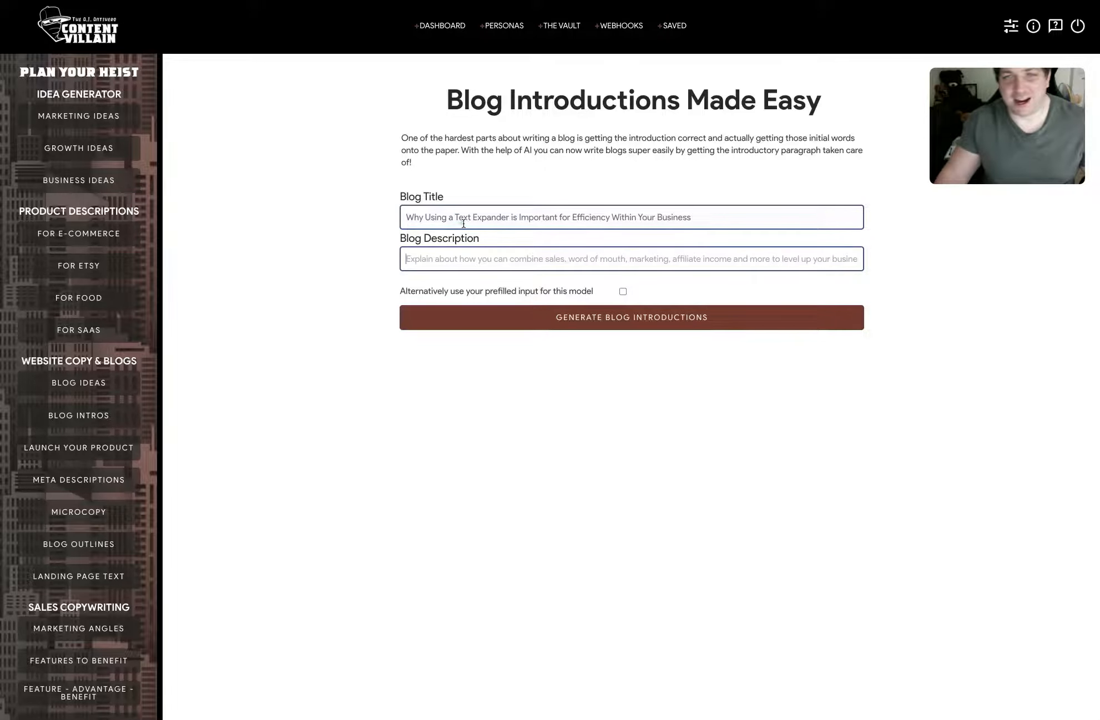
Step: Describe the blog as "Text expanders will save you a ton of time with writing repetitive text and make your business life easier" and generate introductions
{"action": "type", "text": "Text expanders will s"}
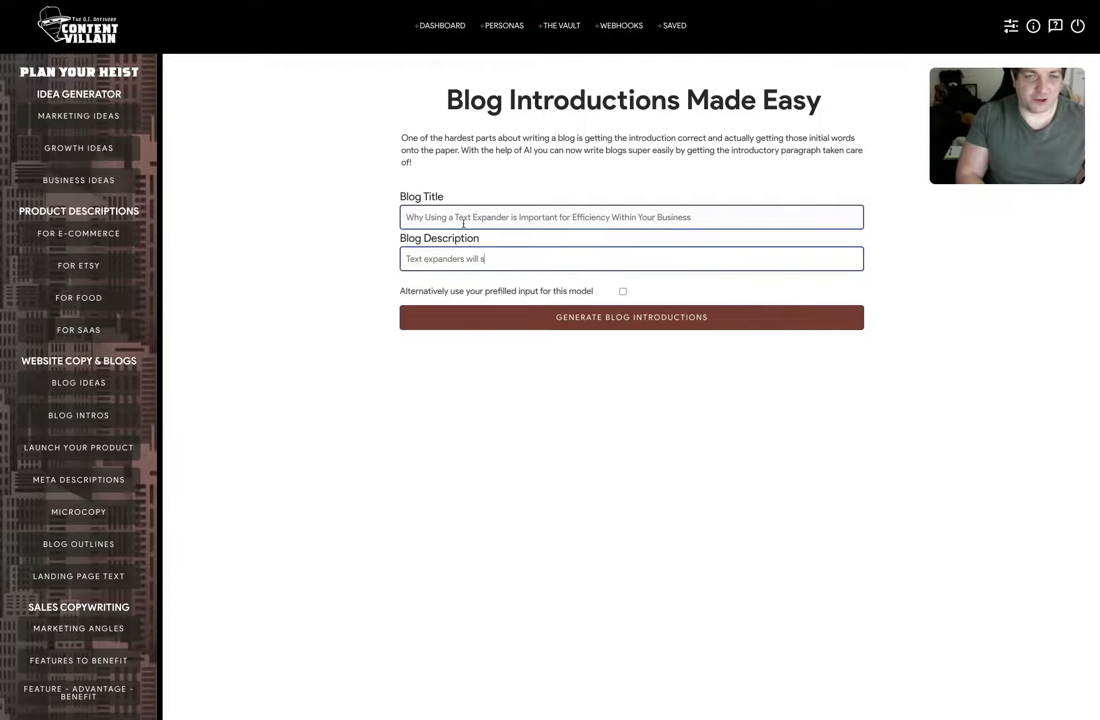
{"action": "type", "text": "ave you a ton of time with writing repetitive text and make your"}
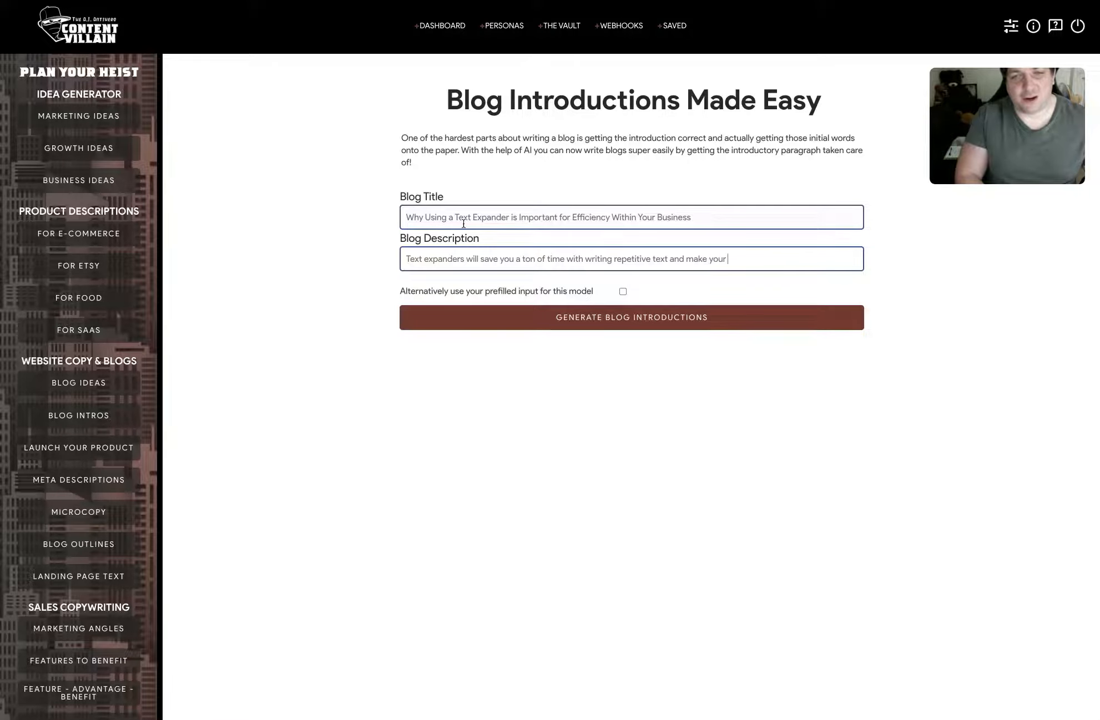
{"action": "type", "text": "sier."}
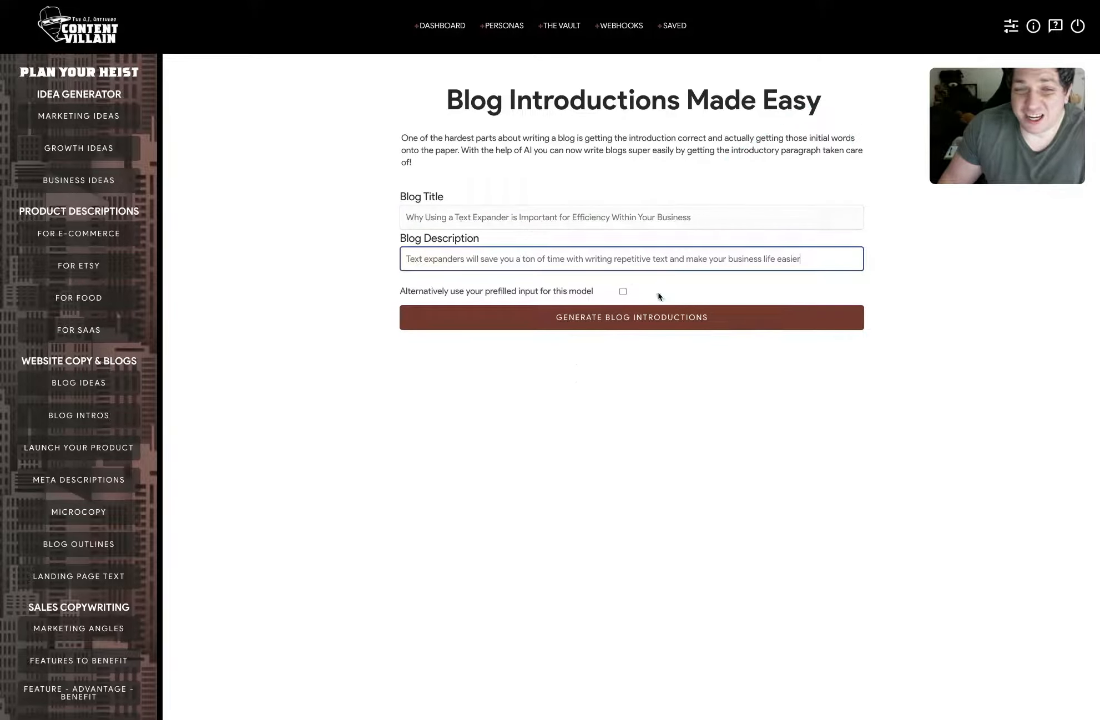
{"action": "left_click", "coordinate": [523, 323]}
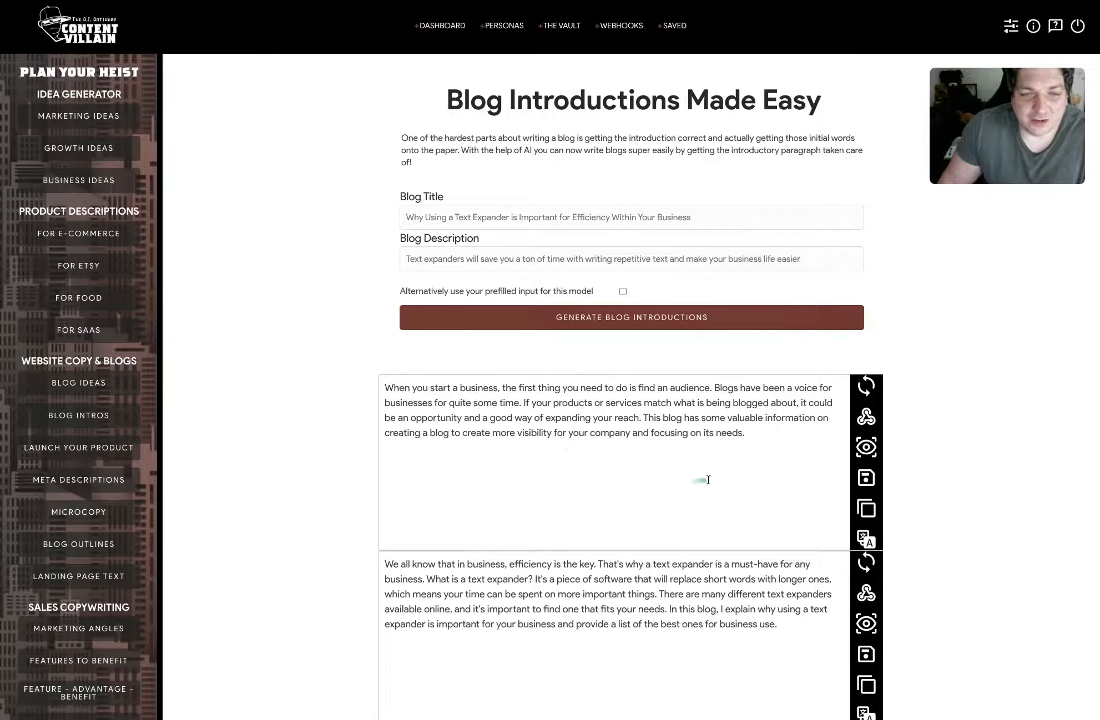
Step: Read through the generated blog introductions to compare how well they fit the text expander topic
{"action": "scroll", "coordinate": [709, 479], "scroll_direction": "down", "scroll_amount": 1}
{"action": "scroll", "coordinate": [709, 479], "scroll_direction": "down", "scroll_amount": 1}
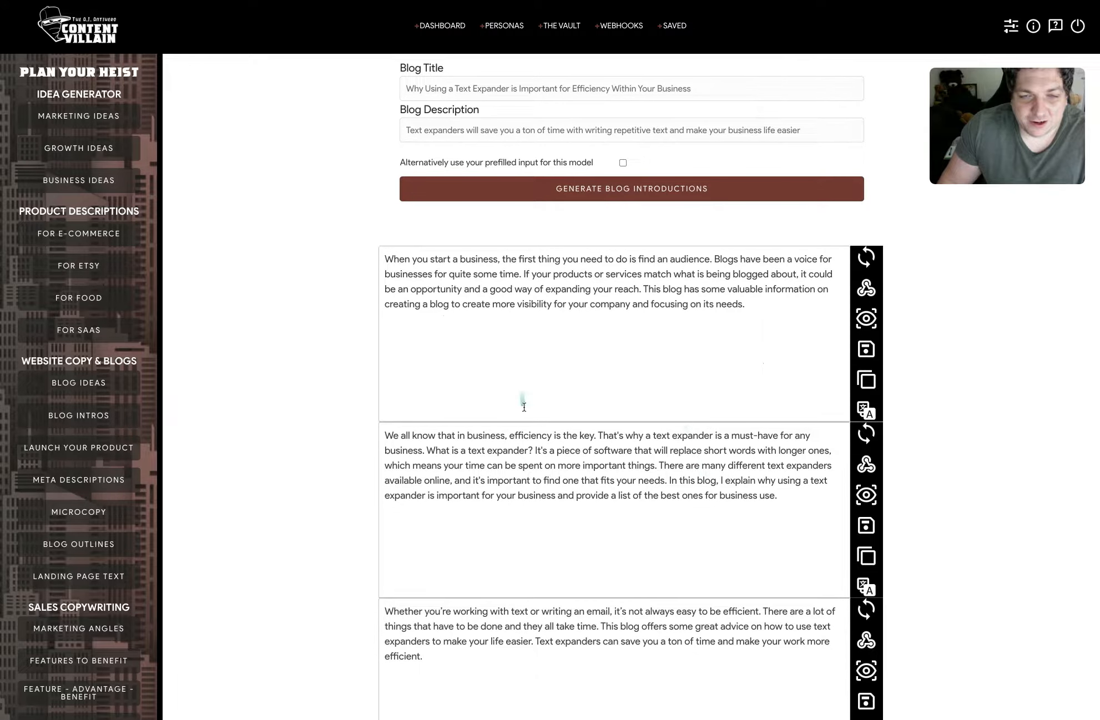
{"action": "scroll", "coordinate": [524, 407], "scroll_direction": "down", "scroll_amount": 2}
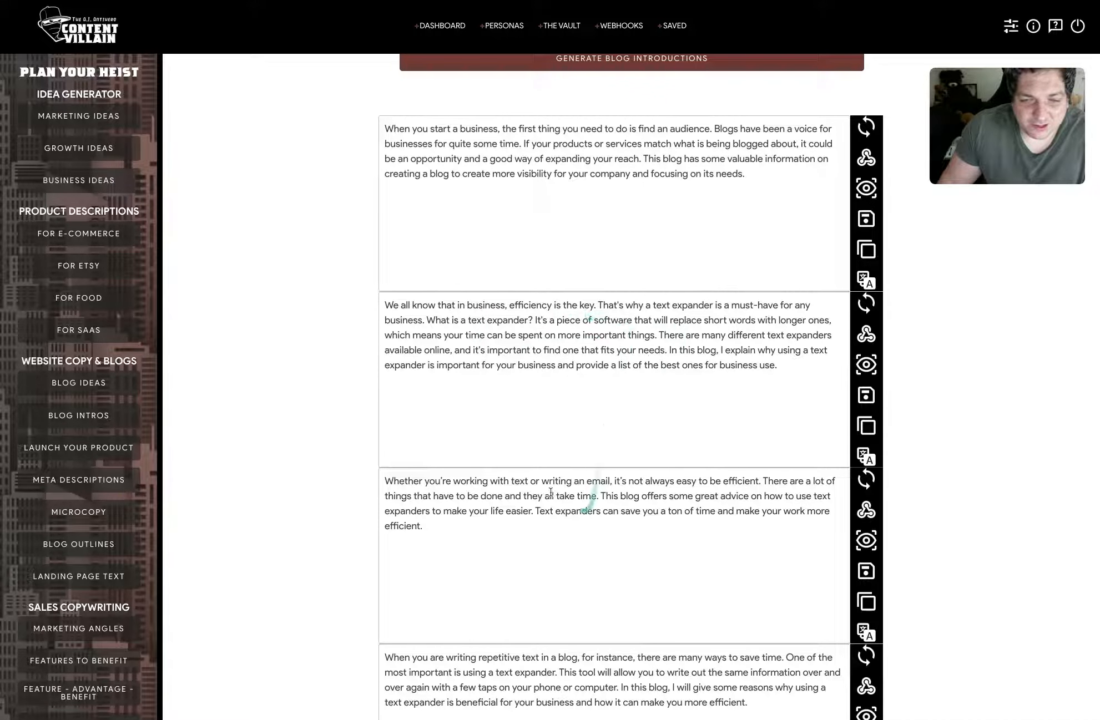
{"action": "scroll", "coordinate": [607, 528], "scroll_direction": "down", "scroll_amount": 2}
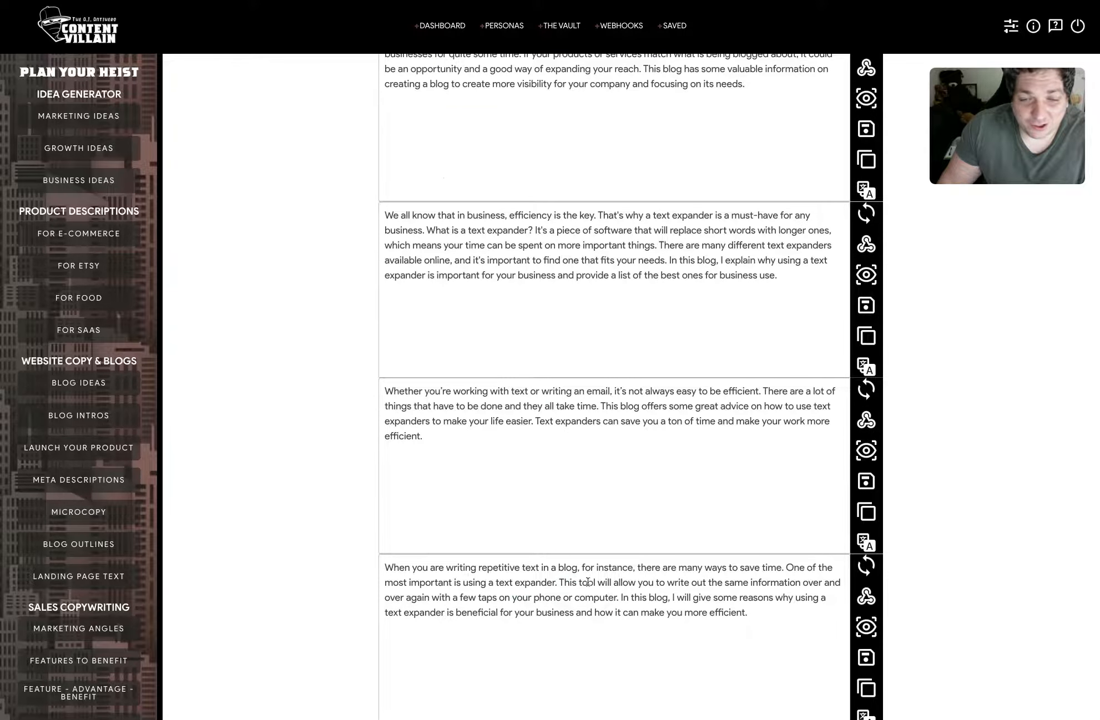
{"action": "scroll", "coordinate": [531, 641], "scroll_direction": "up", "scroll_amount": 2}
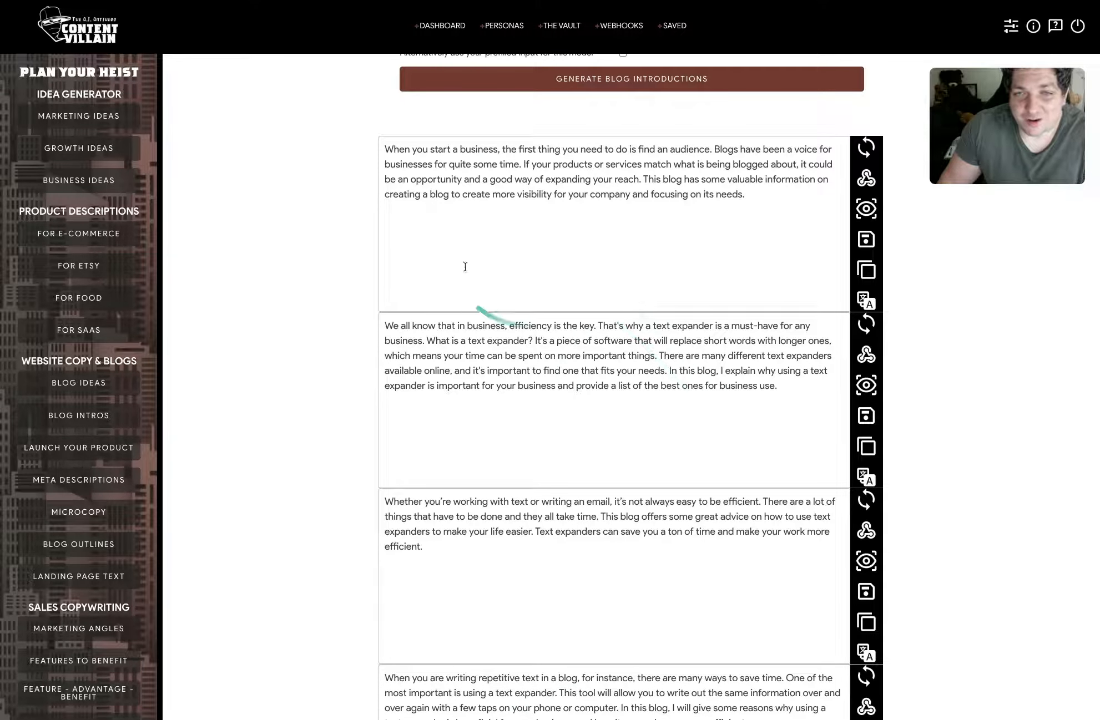
Step: Send the first generated blog introduction to the webhook, then switch to Integromat and accept the custom webhook's settings
{"action": "scroll", "coordinate": [690, 347], "scroll_direction": "up", "scroll_amount": 1}
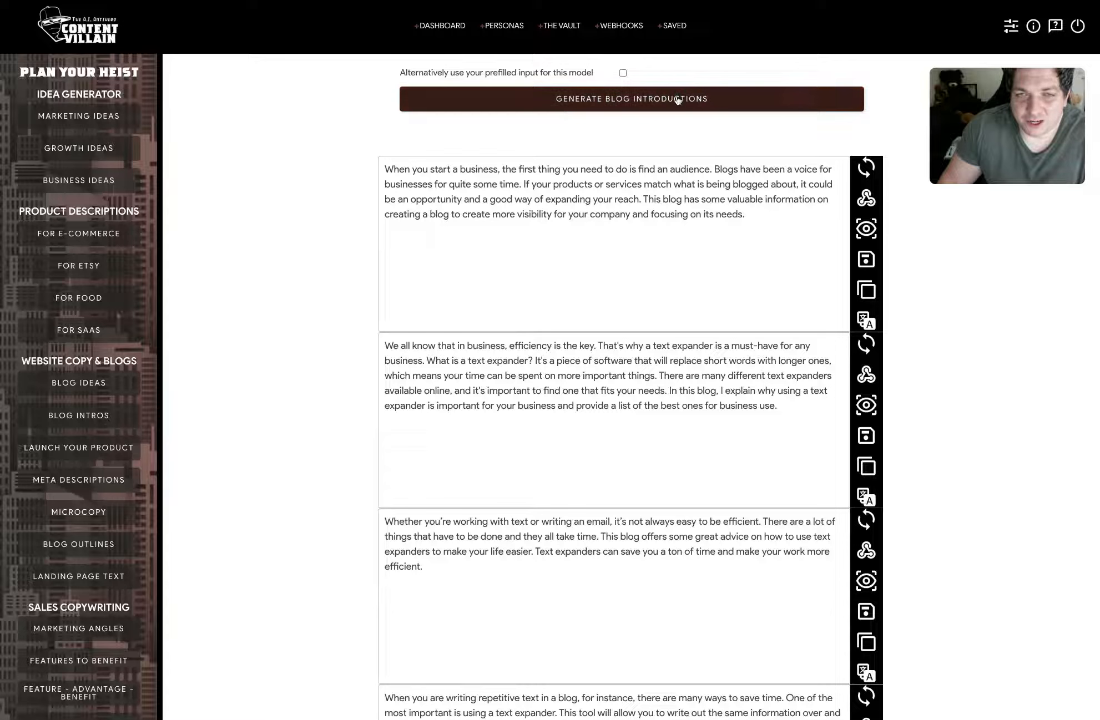
{"action": "scroll", "coordinate": [674, 353], "scroll_direction": "down", "scroll_amount": 1}
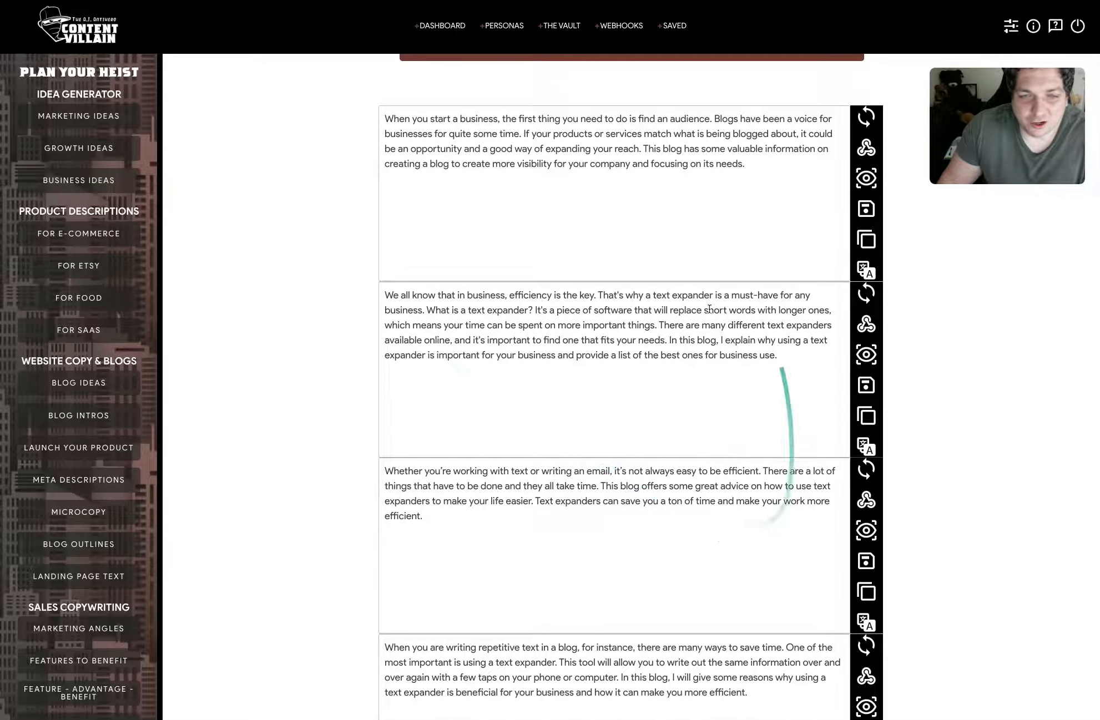
{"action": "scroll", "coordinate": [584, 262], "scroll_direction": "up", "scroll_amount": 3}
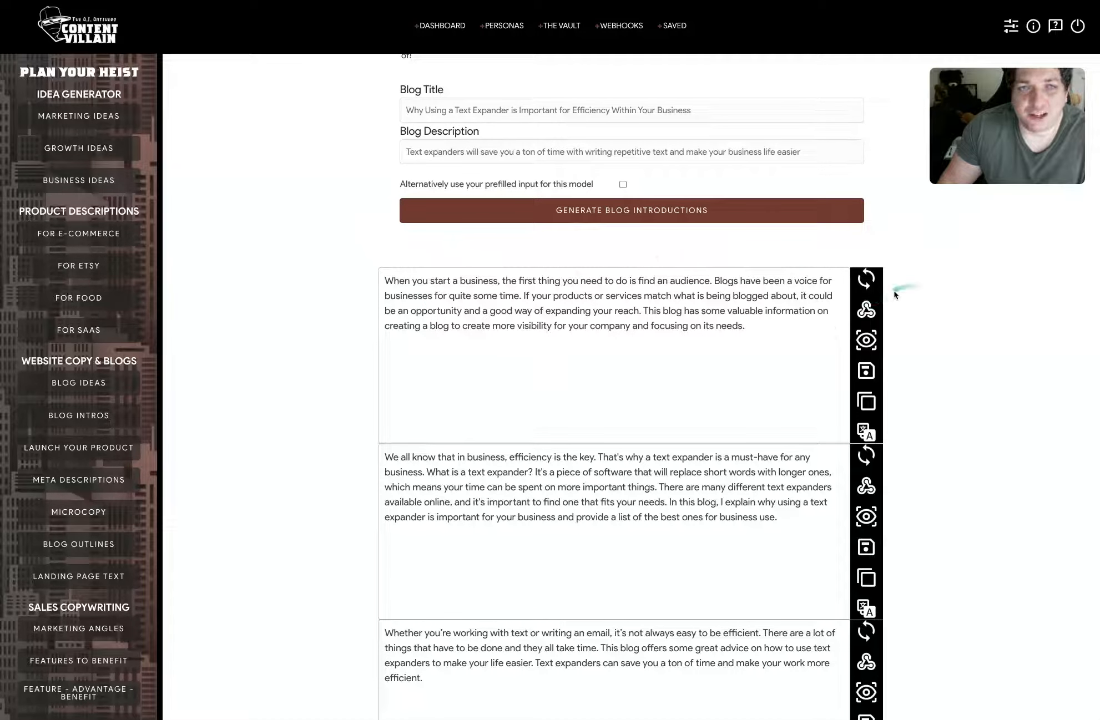
{"action": "left_click", "coordinate": [874, 311]}
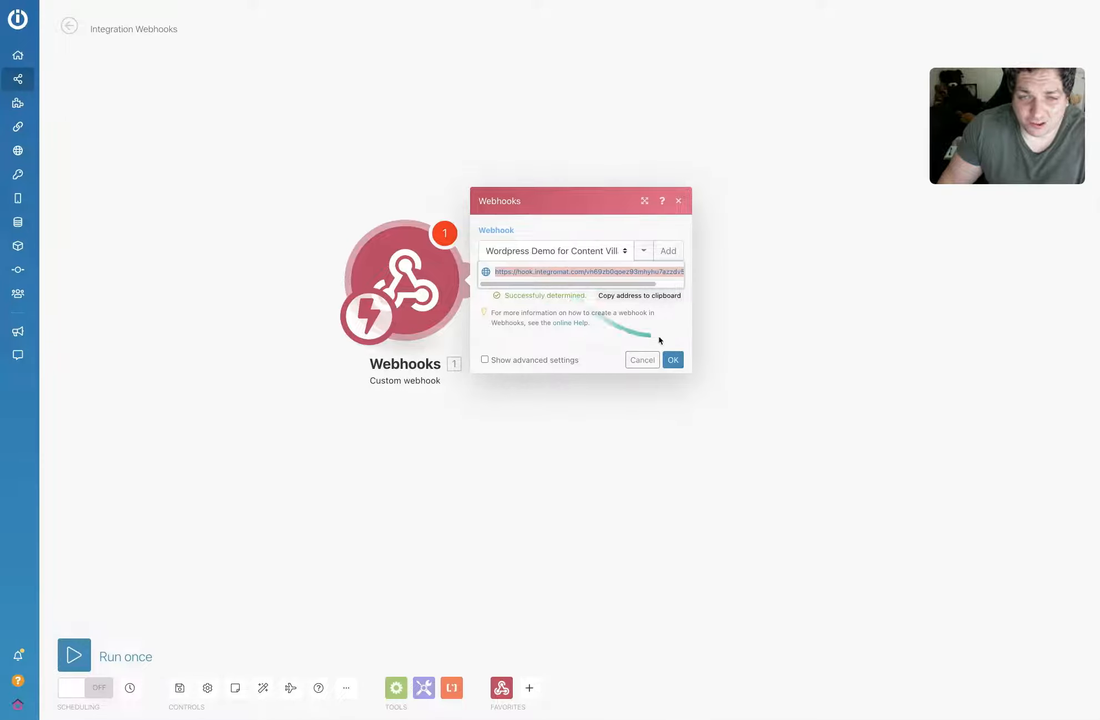
{"action": "left_click", "coordinate": [673, 360]}
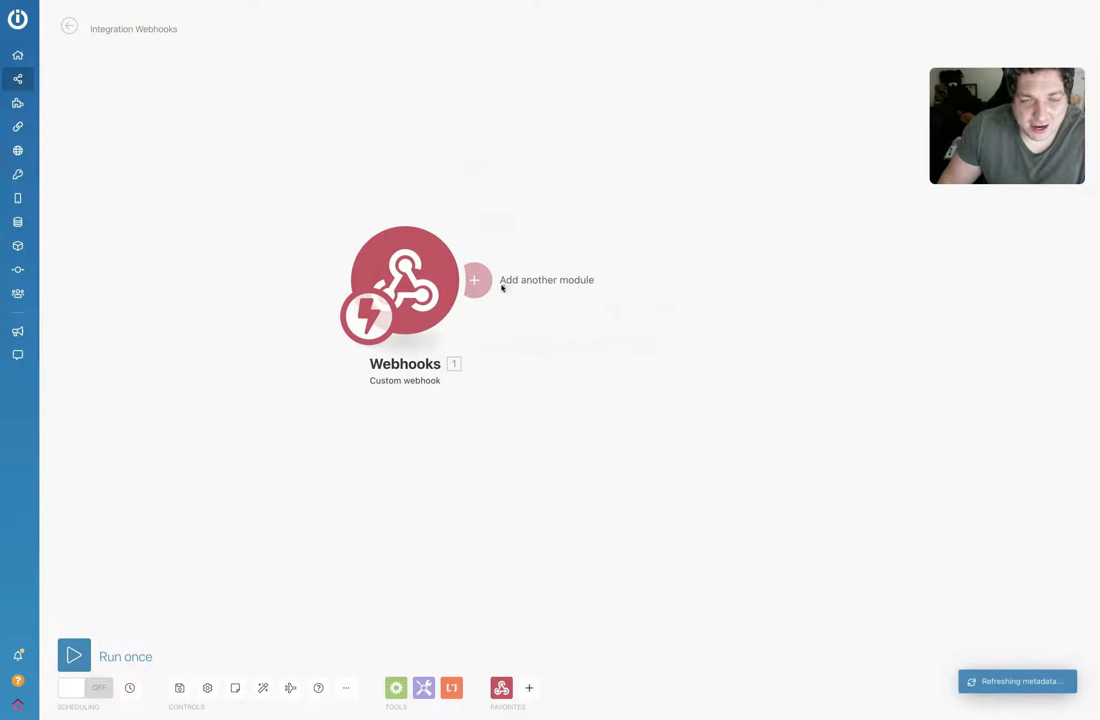
Step: Add a WordPress "Create a Post" module after the custom webhook in the scenario
{"action": "left_click", "coordinate": [475, 280]}
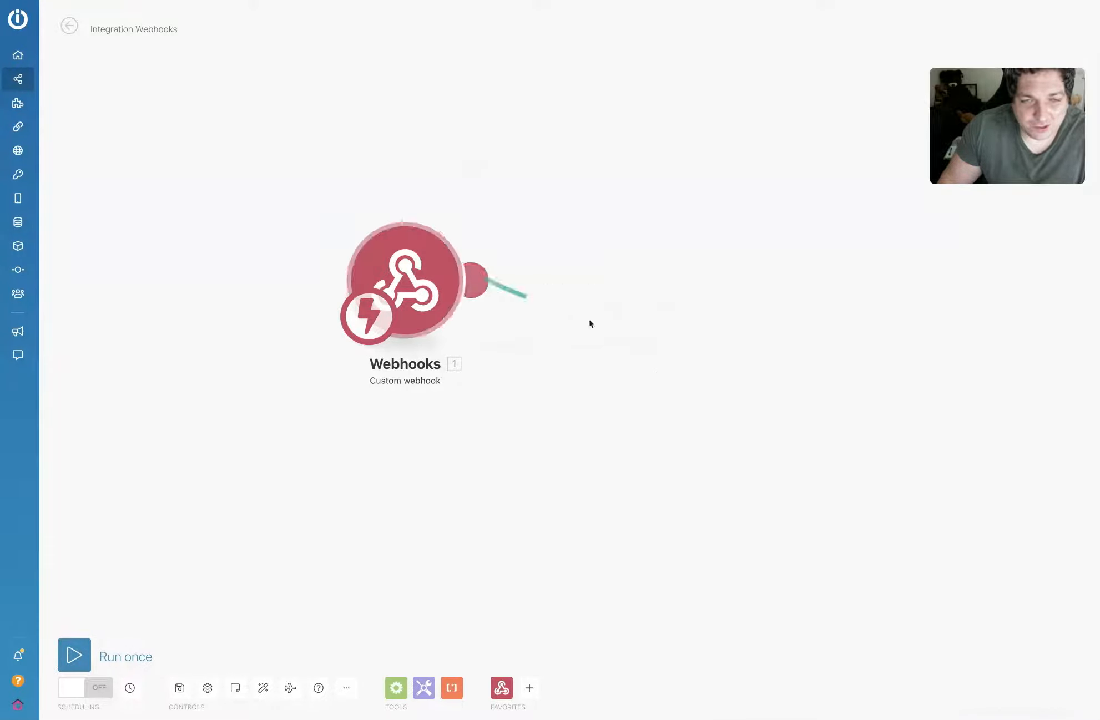
{"action": "left_click", "coordinate": [481, 277]}
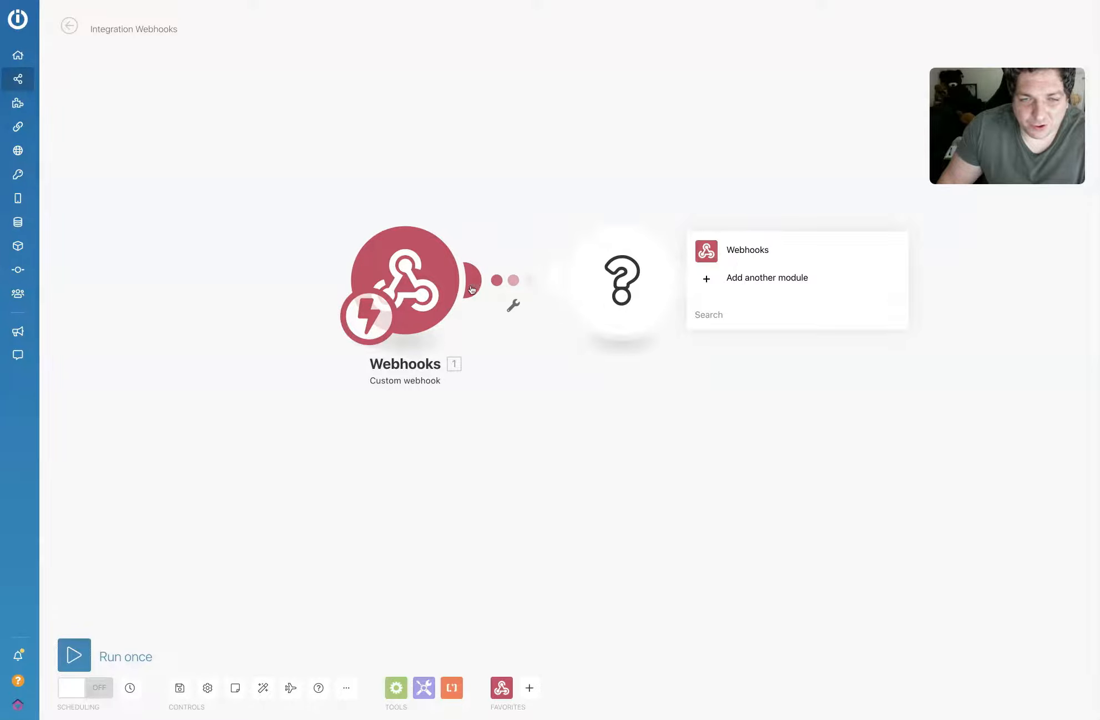
{"action": "type", "text": "w"}
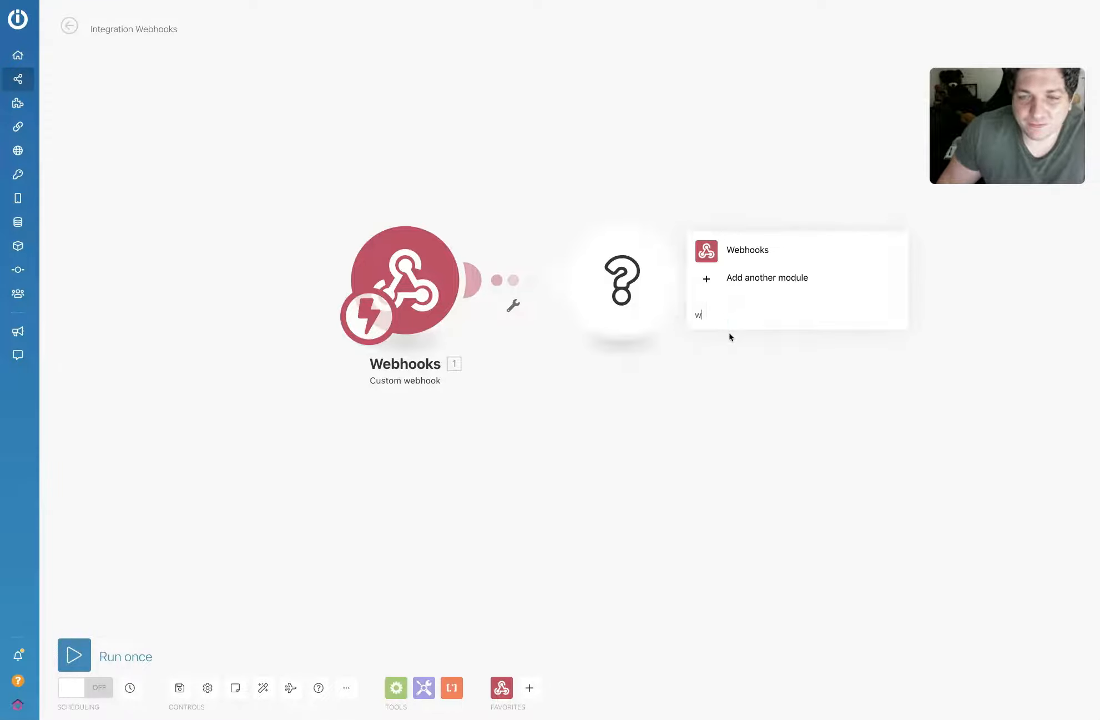
{"action": "type", "text": "ordpress"}
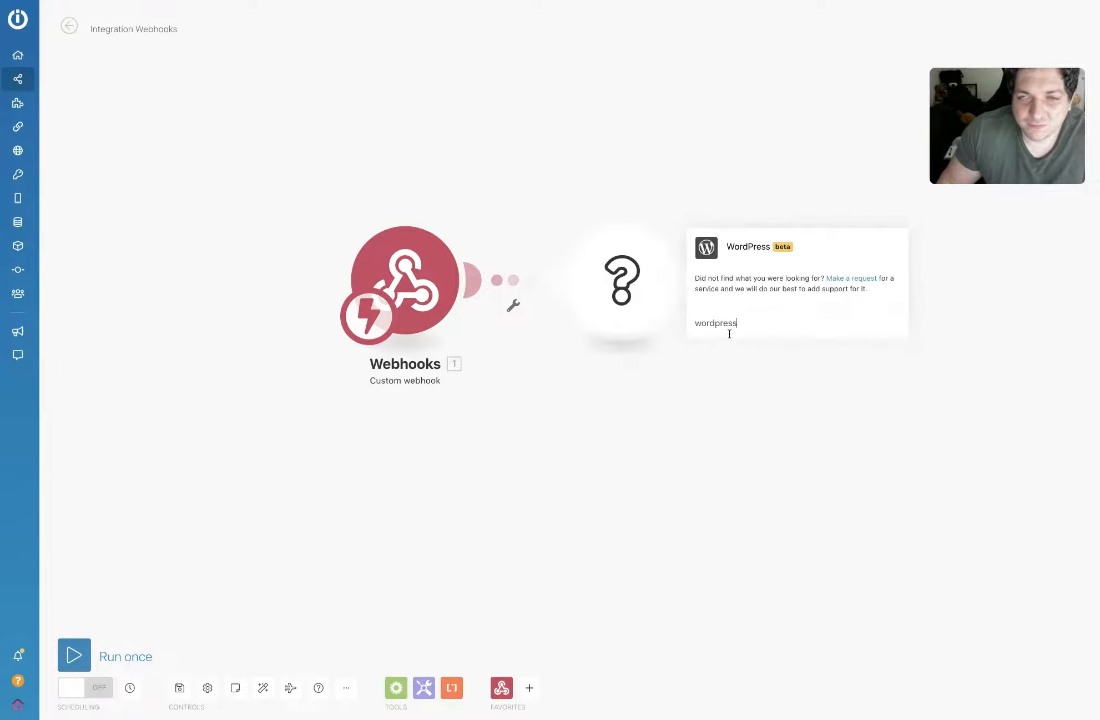
{"action": "left_click", "coordinate": [748, 248]}
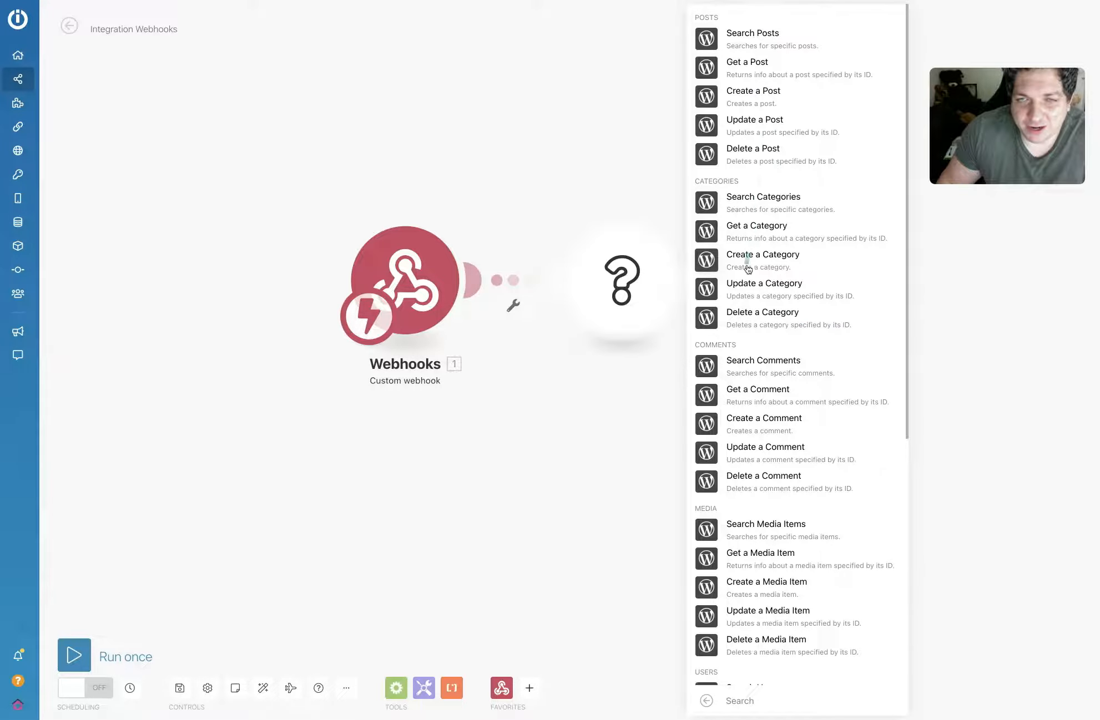
{"action": "left_click", "coordinate": [756, 100]}
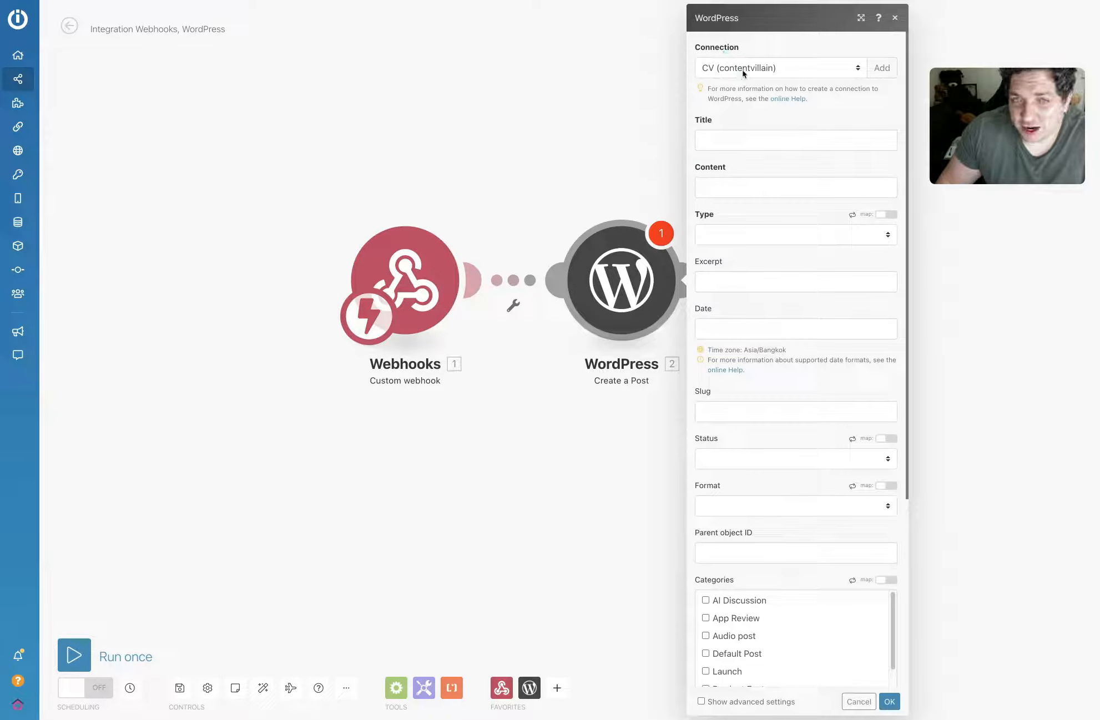
Step: Open the online help for WordPress connections and review the prerequisites and the start of "Connecting WordPress to Integromat"
{"action": "mouse_move", "coordinate": [943, 718]}
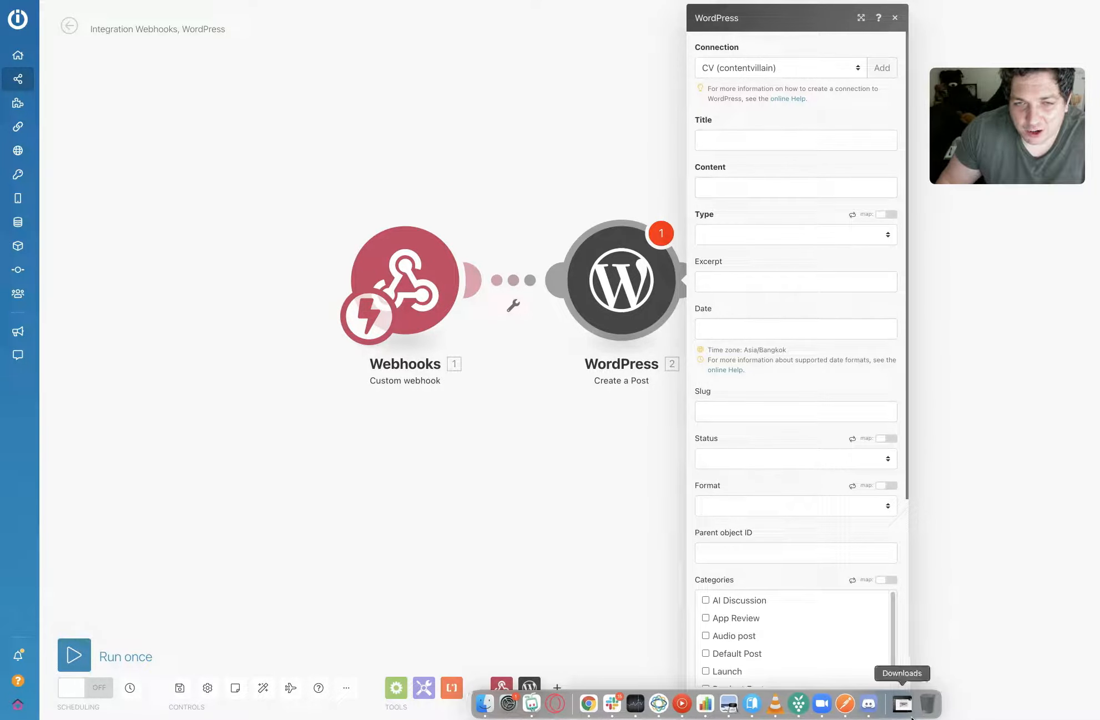
{"action": "left_click", "coordinate": [799, 99]}
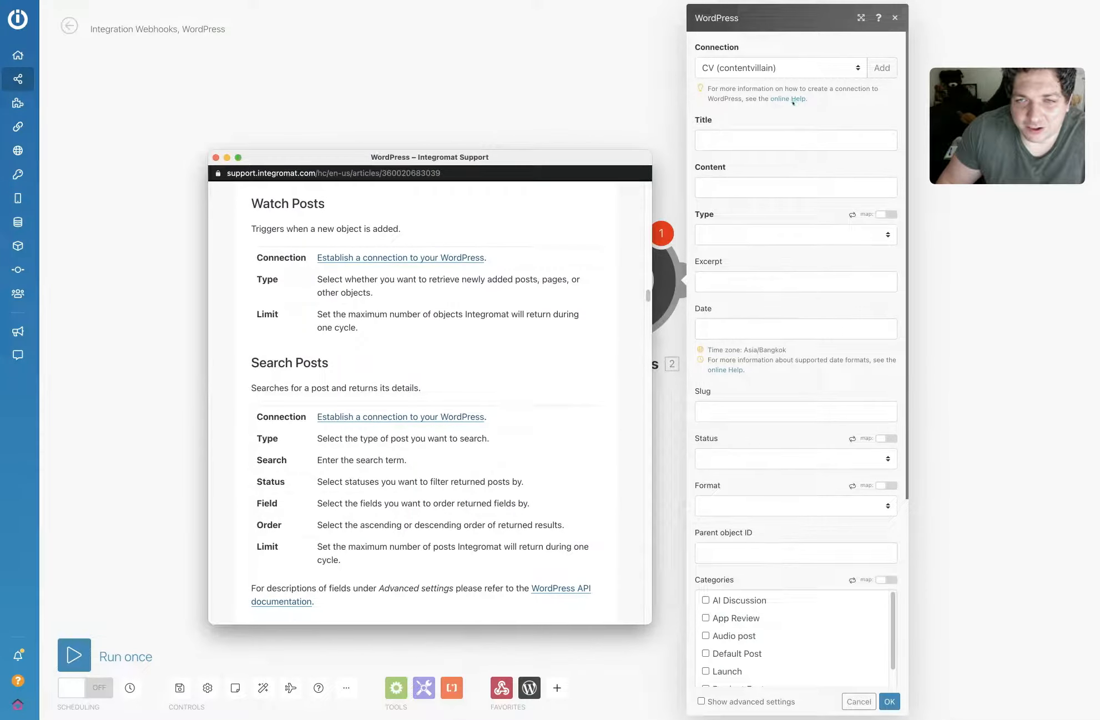
{"action": "scroll", "coordinate": [407, 435], "scroll_direction": "up", "scroll_amount": 10}
{"action": "scroll", "coordinate": [407, 435], "scroll_direction": "up", "scroll_amount": 15}
{"action": "scroll", "coordinate": [381, 399], "scroll_direction": "down", "scroll_amount": 4}
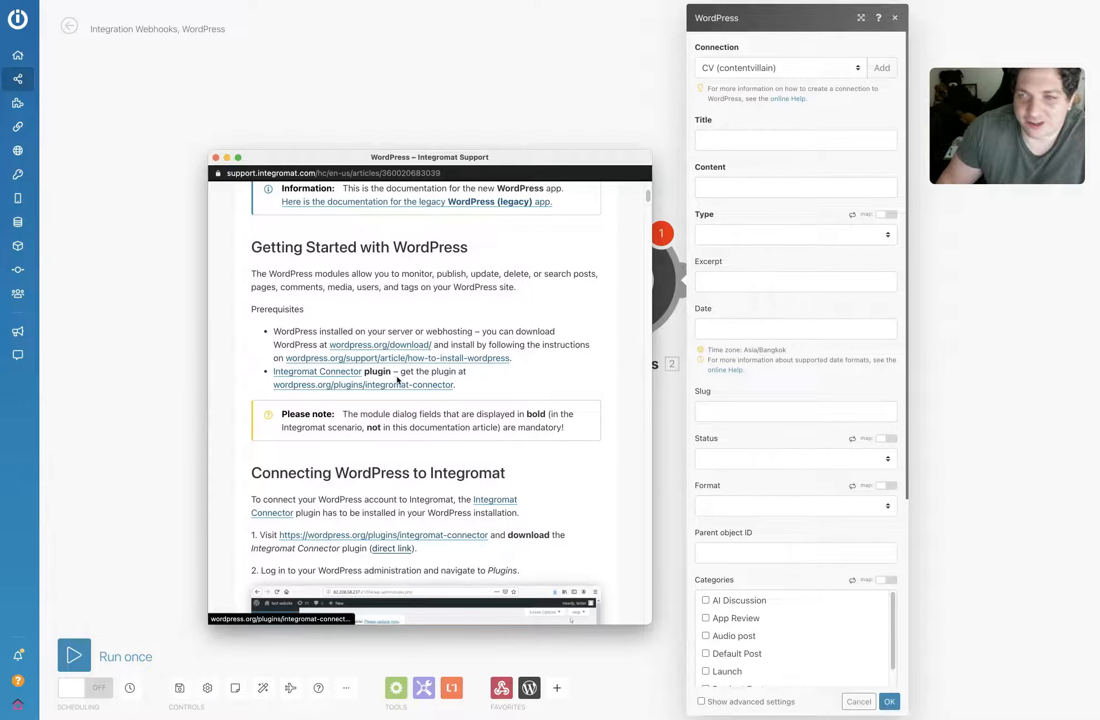
{"action": "scroll", "coordinate": [398, 376], "scroll_direction": "down", "scroll_amount": 2}
{"action": "scroll", "coordinate": [398, 375], "scroll_direction": "down", "scroll_amount": 8}
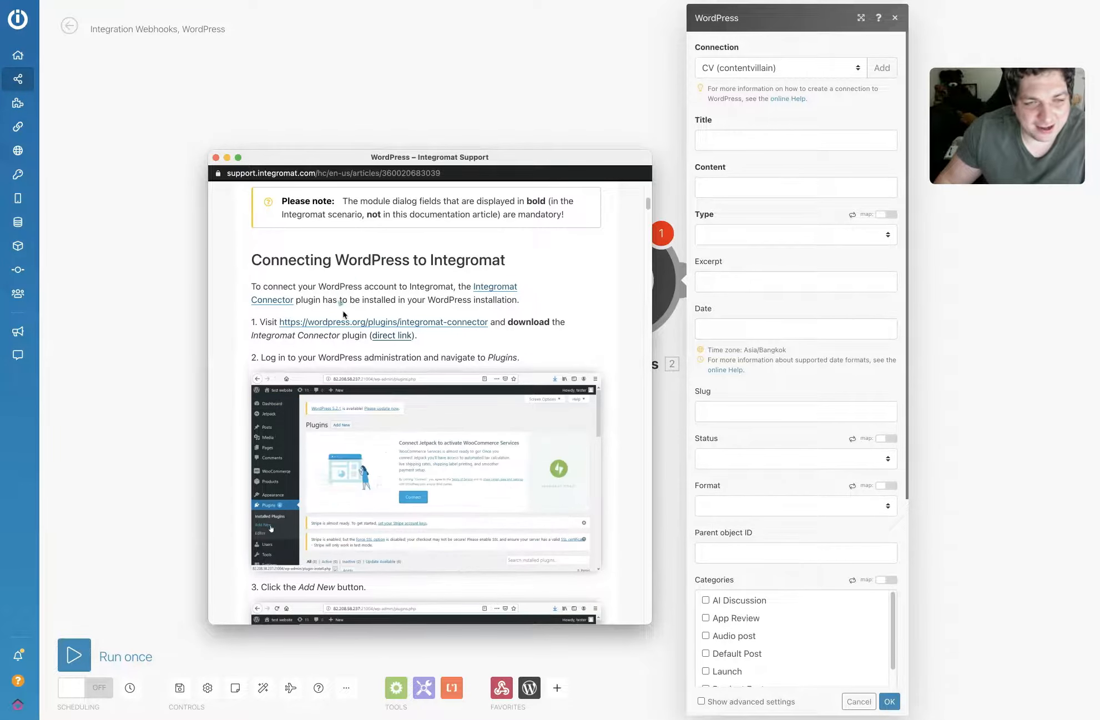
Step: Read the help instructions for downloading, uploading and activating the Integromat Connector plugin in WordPress
{"action": "scroll", "coordinate": [341, 294], "scroll_direction": "down", "scroll_amount": 1}
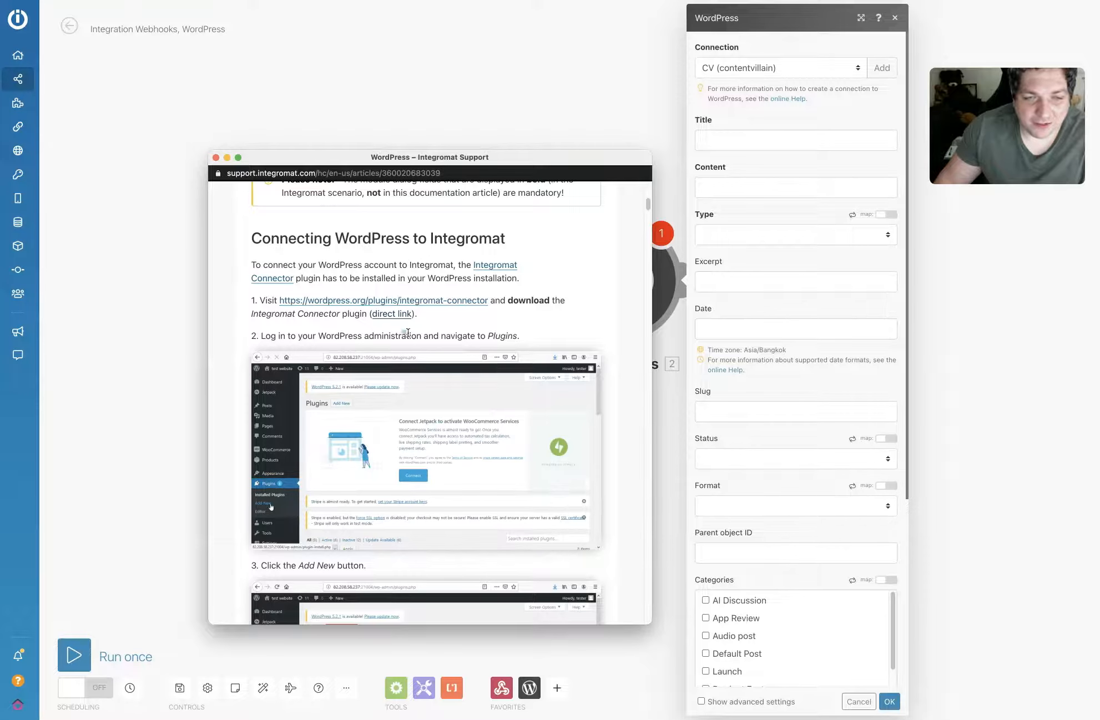
{"action": "scroll", "coordinate": [397, 325], "scroll_direction": "down", "scroll_amount": 1}
{"action": "scroll", "coordinate": [408, 335], "scroll_direction": "down", "scroll_amount": 1}
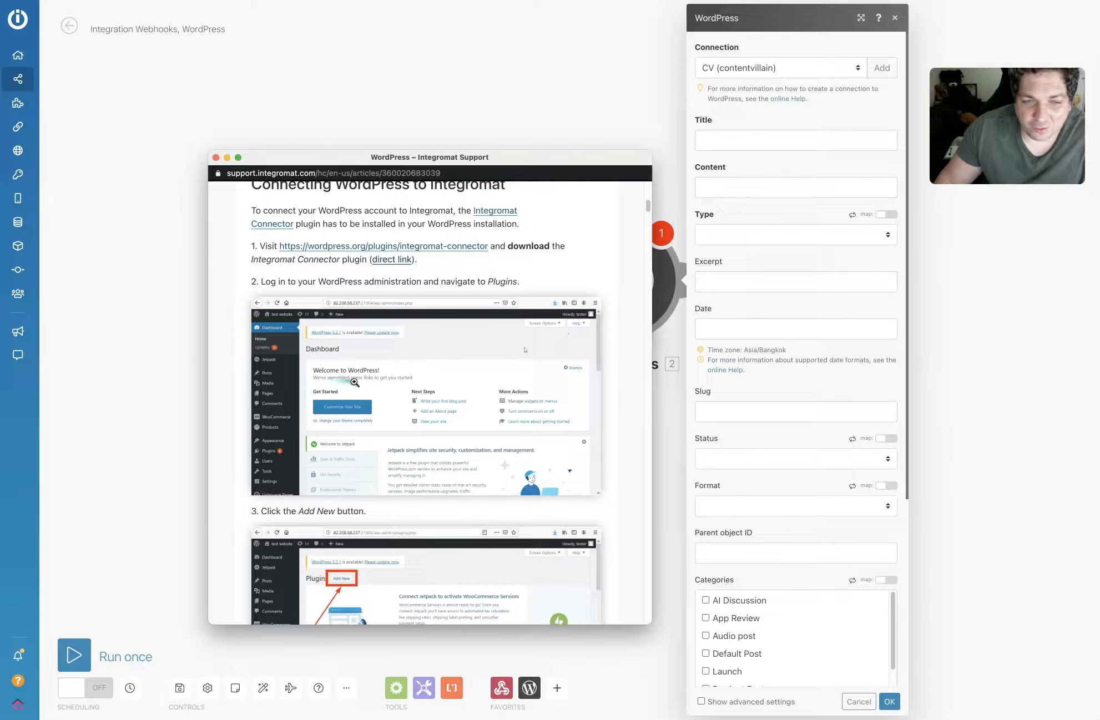
{"action": "scroll", "coordinate": [294, 440], "scroll_direction": "down", "scroll_amount": 5}
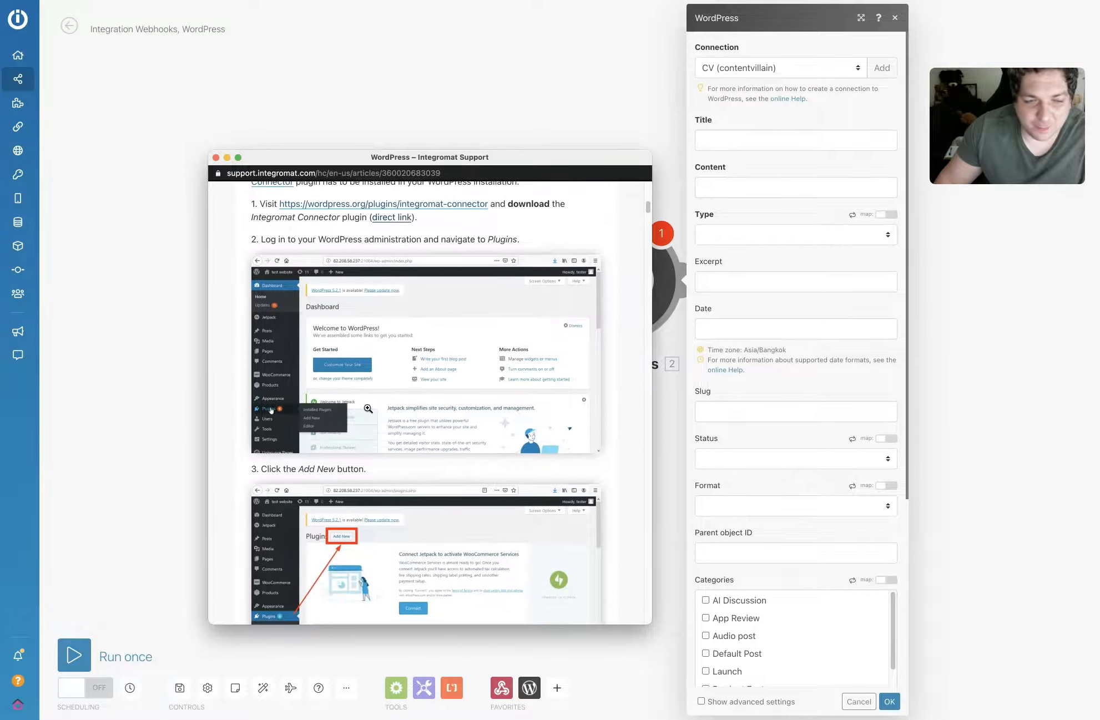
{"action": "scroll", "coordinate": [343, 317], "scroll_direction": "down", "scroll_amount": 3}
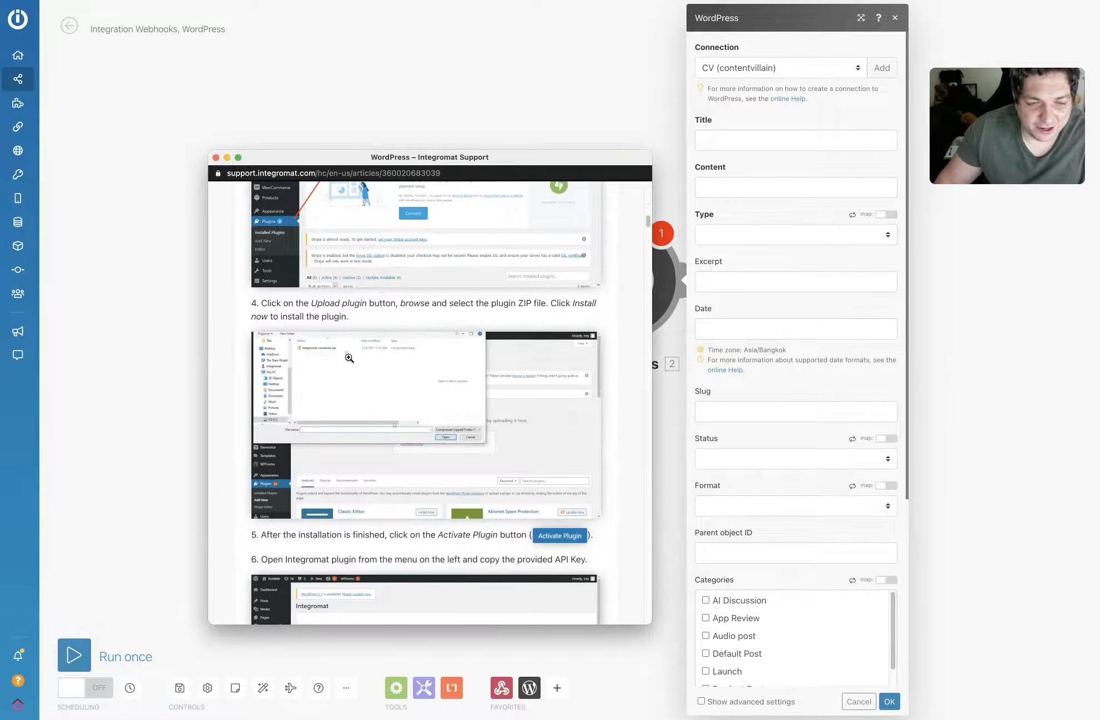
{"action": "scroll", "coordinate": [336, 336], "scroll_direction": "down", "scroll_amount": 1}
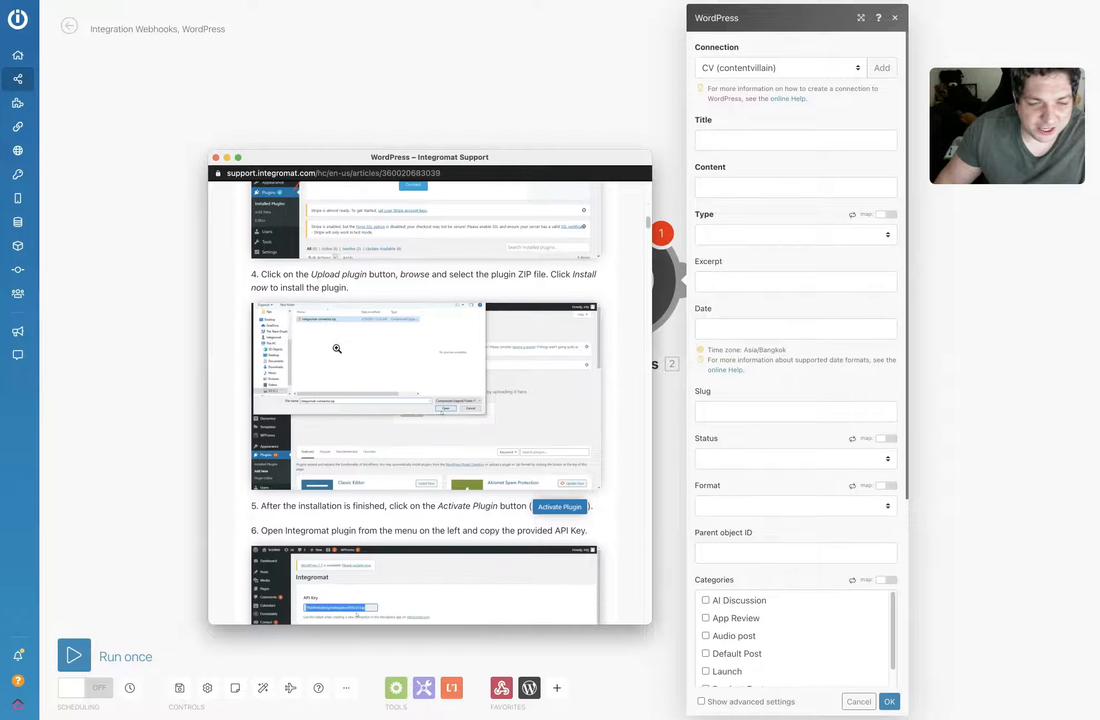
{"action": "scroll", "coordinate": [470, 370], "scroll_direction": "down", "scroll_amount": 2}
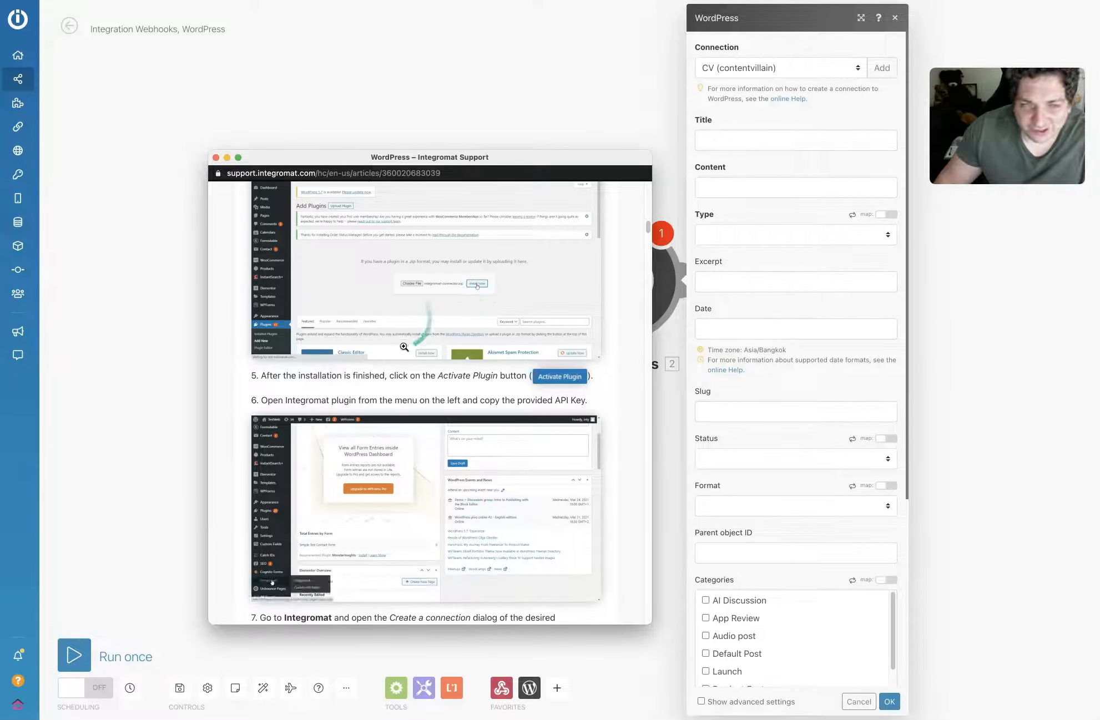
{"action": "scroll", "coordinate": [324, 337], "scroll_direction": "down", "scroll_amount": 1}
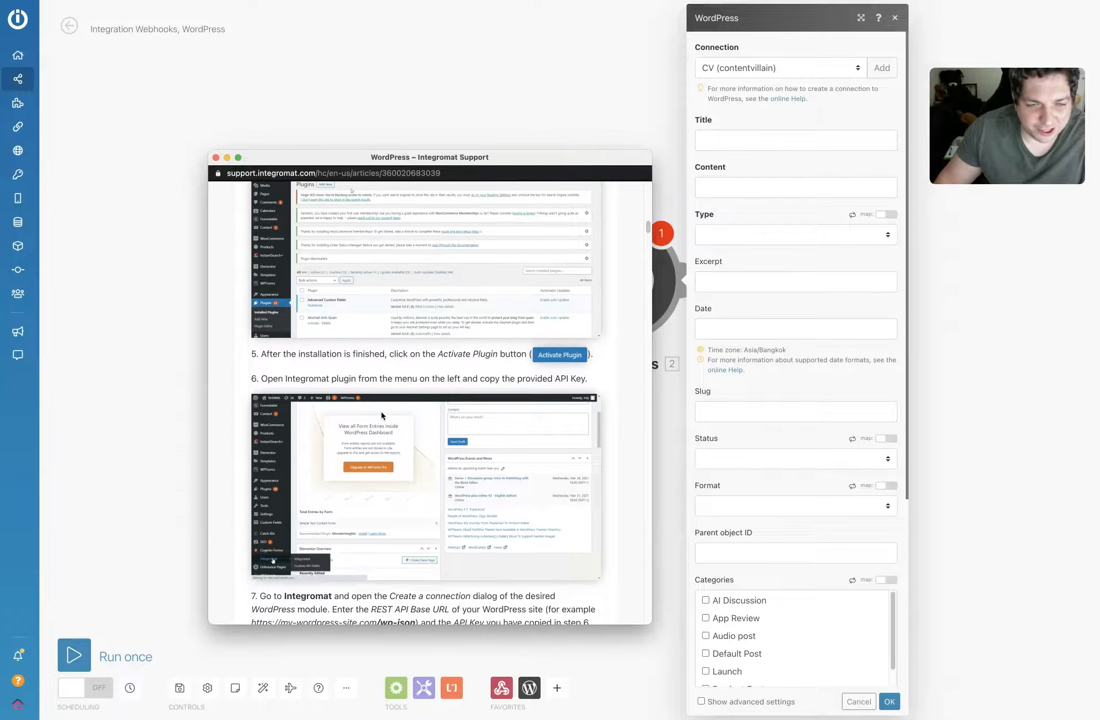
Step: Read how to copy the plugin's API key and create the connection with the WordPress REST API base URL
{"action": "scroll", "coordinate": [381, 411], "scroll_direction": "down", "scroll_amount": 1}
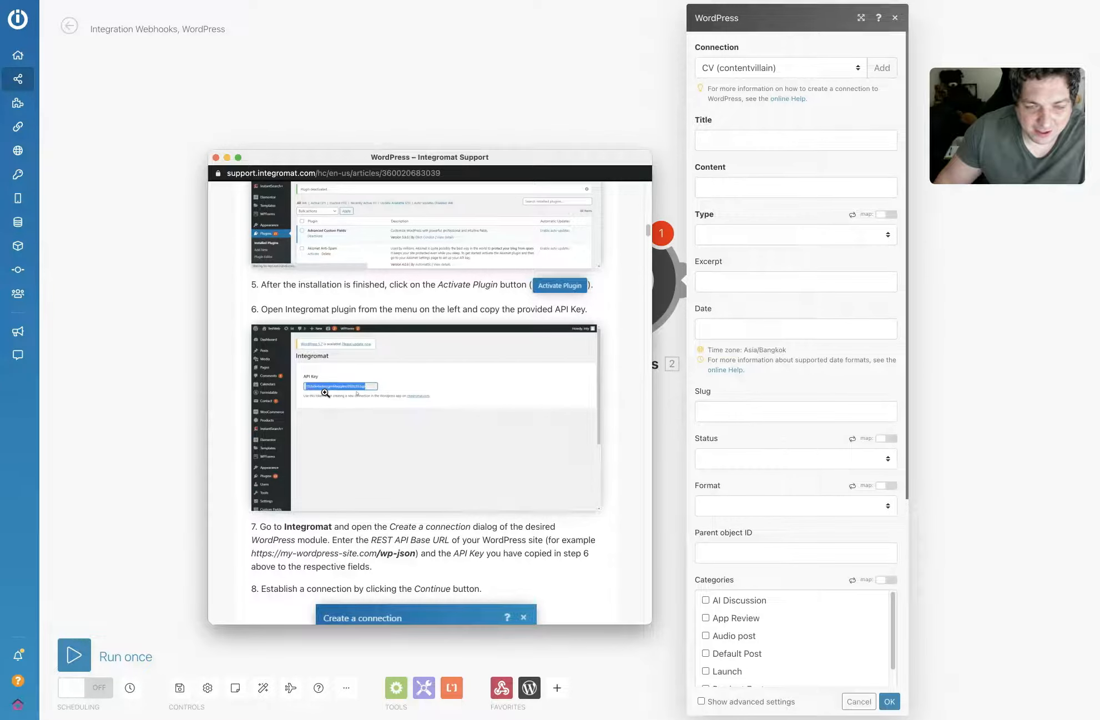
{"action": "scroll", "coordinate": [361, 396], "scroll_direction": "down", "scroll_amount": 5}
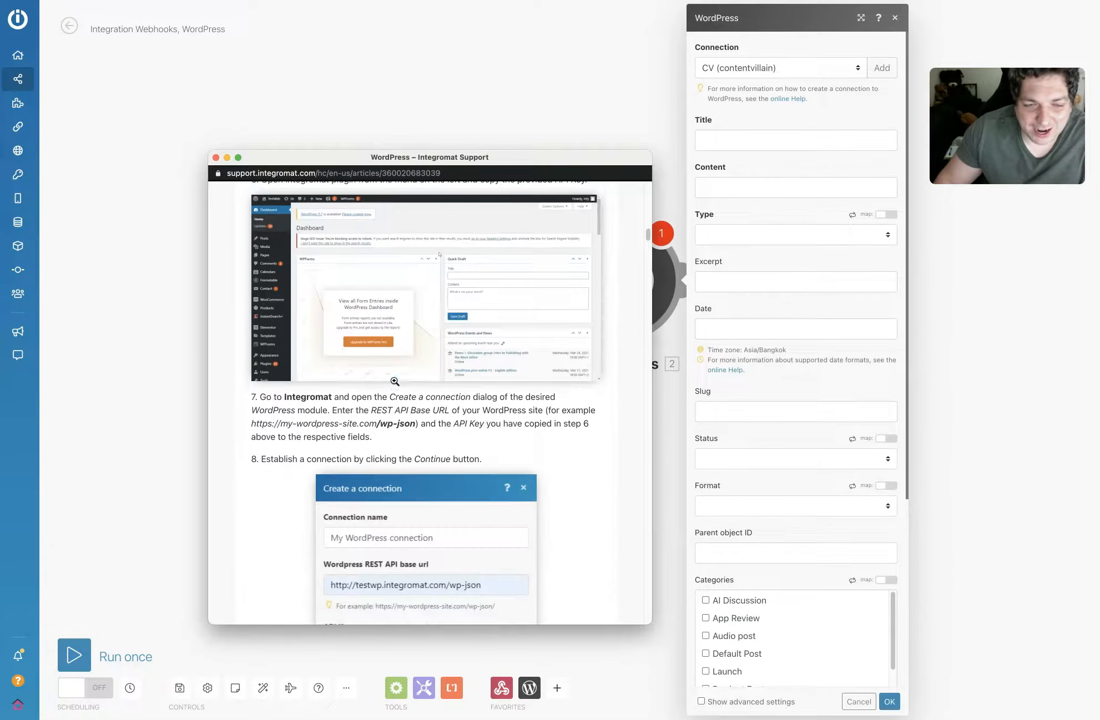
{"action": "scroll", "coordinate": [384, 395], "scroll_direction": "down", "scroll_amount": 1}
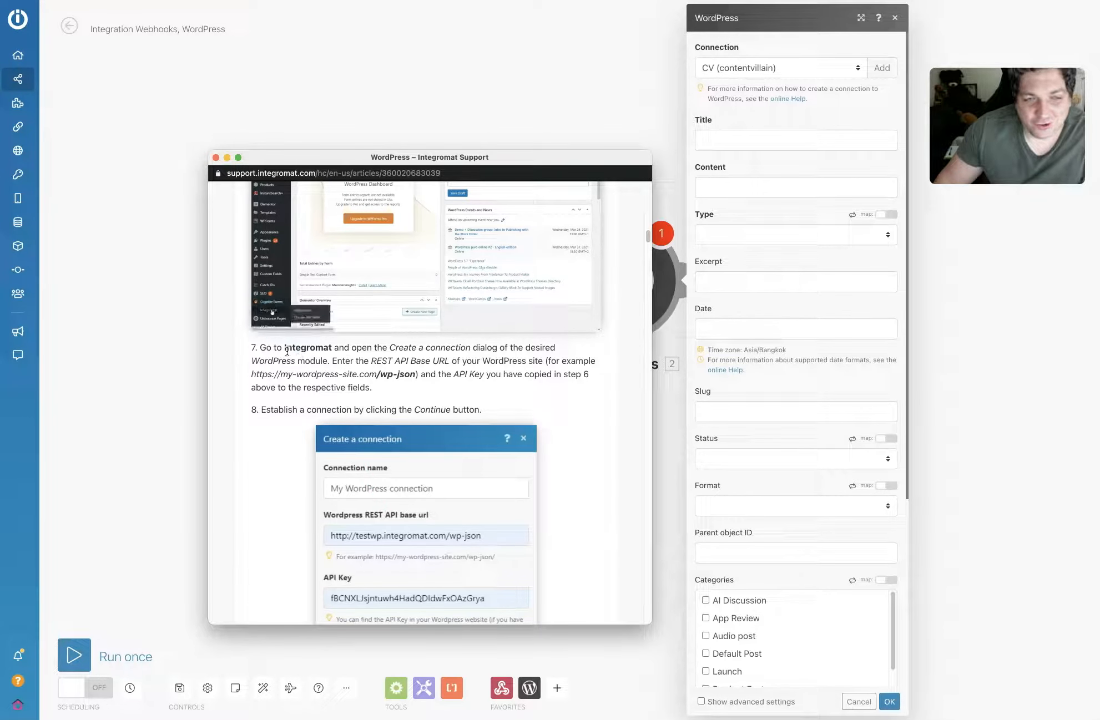
{"action": "scroll", "coordinate": [390, 358], "scroll_direction": "down", "scroll_amount": 3}
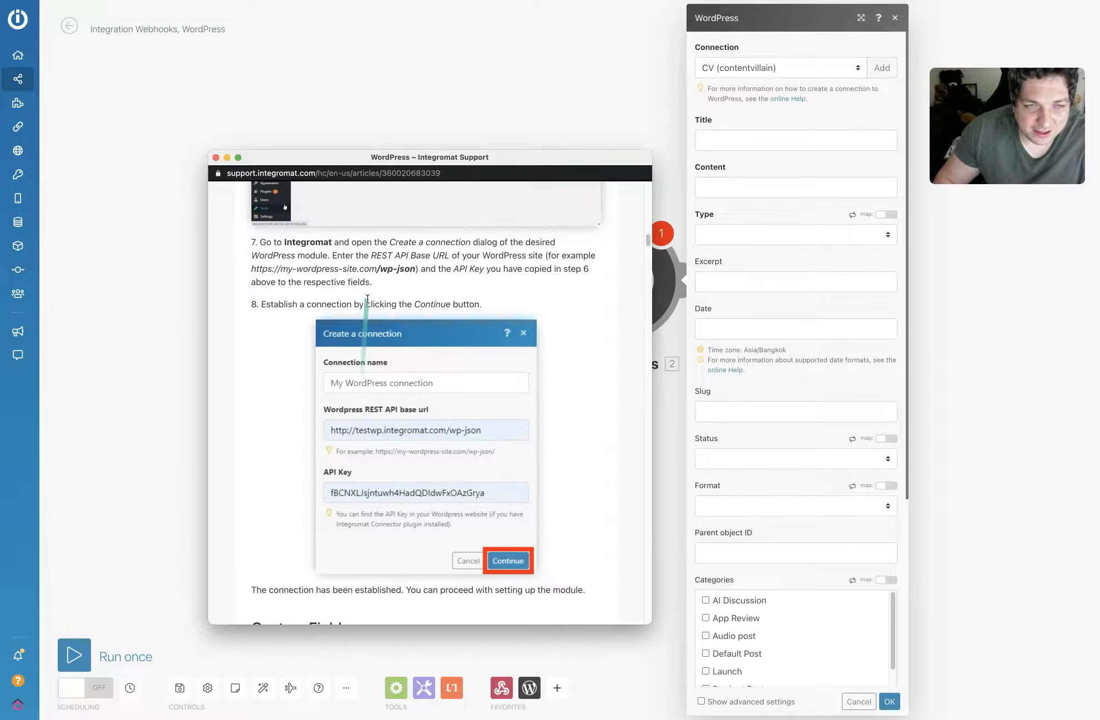
{"action": "scroll", "coordinate": [364, 289], "scroll_direction": "up", "scroll_amount": 5}
{"action": "scroll", "coordinate": [377, 344], "scroll_direction": "down", "scroll_amount": 9}
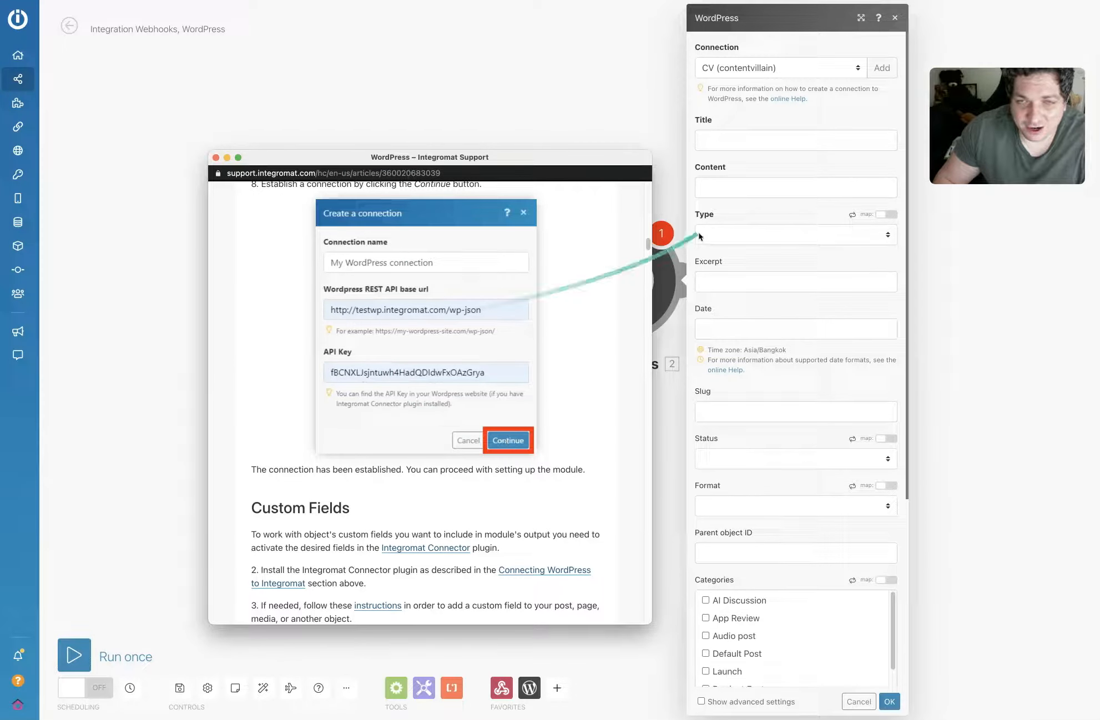
{"action": "scroll", "coordinate": [524, 404], "scroll_direction": "down", "scroll_amount": 3}
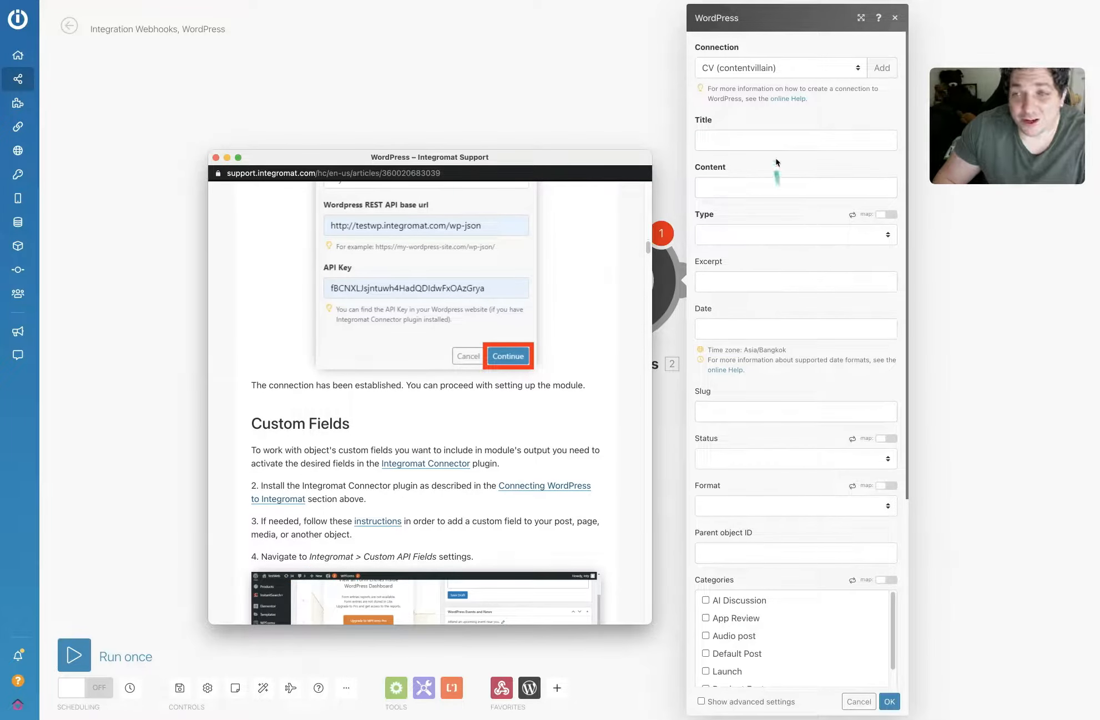
Step: Look through the Create a Post module's fields, including status, format, categories, tags and author
{"action": "scroll", "coordinate": [775, 261], "scroll_direction": "down", "scroll_amount": 1}
{"action": "scroll", "coordinate": [771, 611], "scroll_direction": "down", "scroll_amount": 2}
{"action": "scroll", "coordinate": [771, 613], "scroll_direction": "down", "scroll_amount": 5}
{"action": "scroll", "coordinate": [763, 473], "scroll_direction": "up", "scroll_amount": 2}
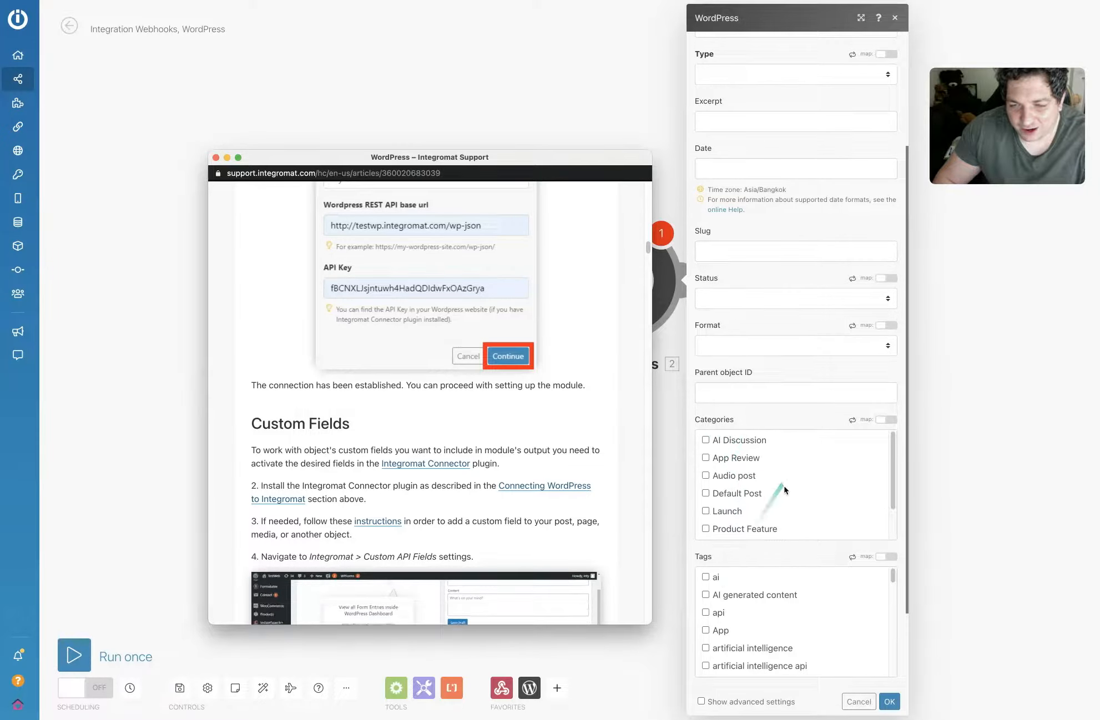
{"action": "scroll", "coordinate": [744, 578], "scroll_direction": "down", "scroll_amount": 2}
{"action": "scroll", "coordinate": [751, 613], "scroll_direction": "down", "scroll_amount": 2}
{"action": "scroll", "coordinate": [750, 617], "scroll_direction": "up", "scroll_amount": 5}
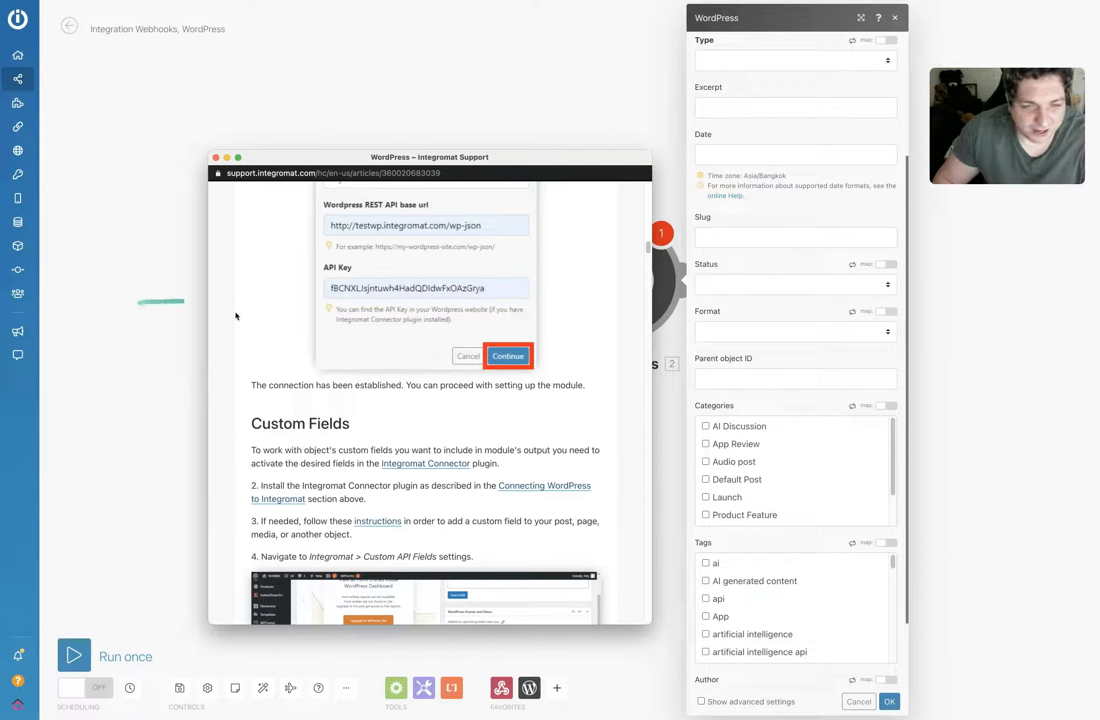
Step: Skim the Custom Fields instructions in the WordPress help article and close the help window
{"action": "scroll", "coordinate": [340, 364], "scroll_direction": "down", "scroll_amount": 10}
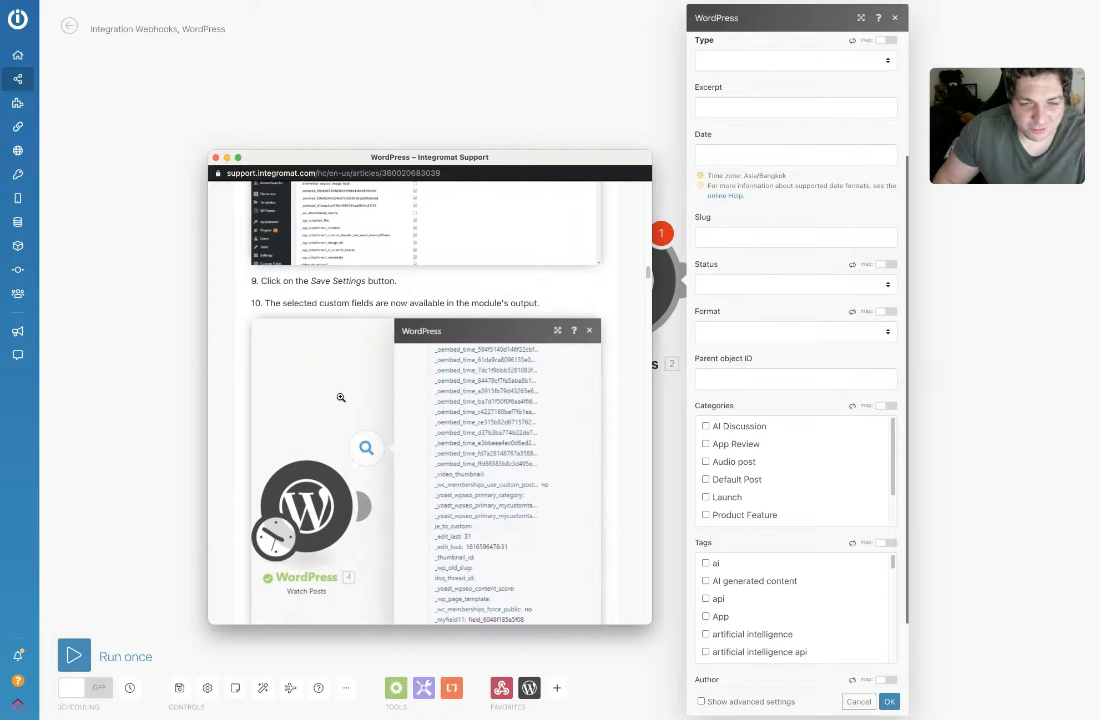
{"action": "left_click", "coordinate": [216, 158]}
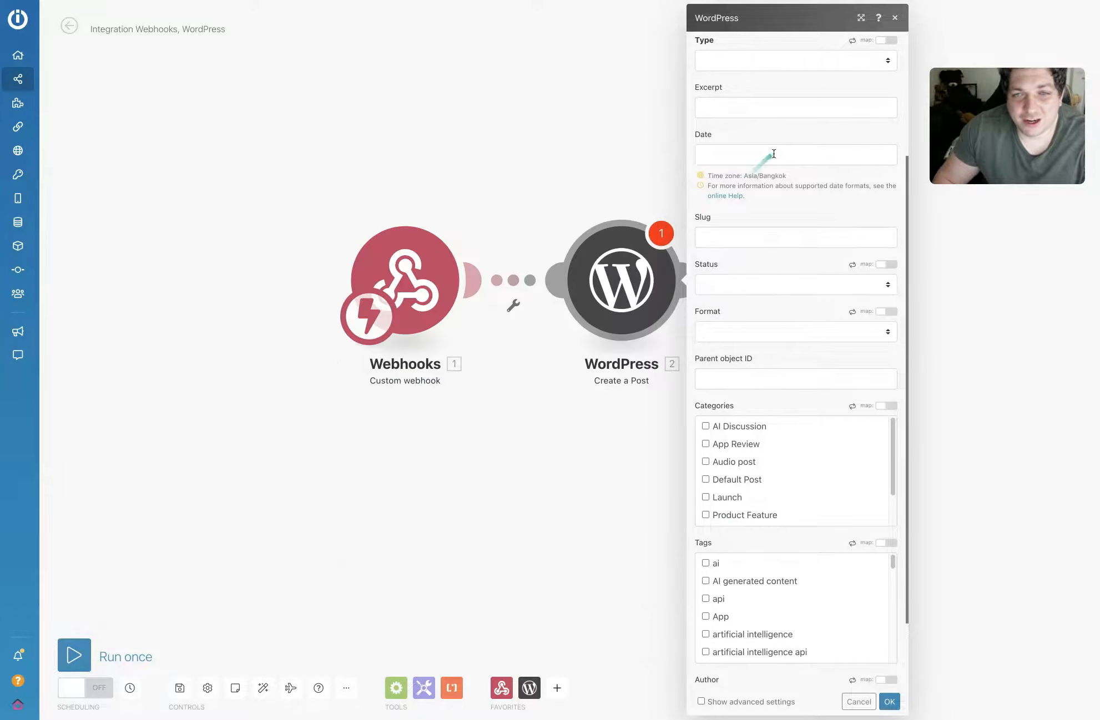
Step: Set the title of the WordPress post to "Text Expander Blog"
{"action": "scroll", "coordinate": [775, 157], "scroll_direction": "up", "scroll_amount": 3}
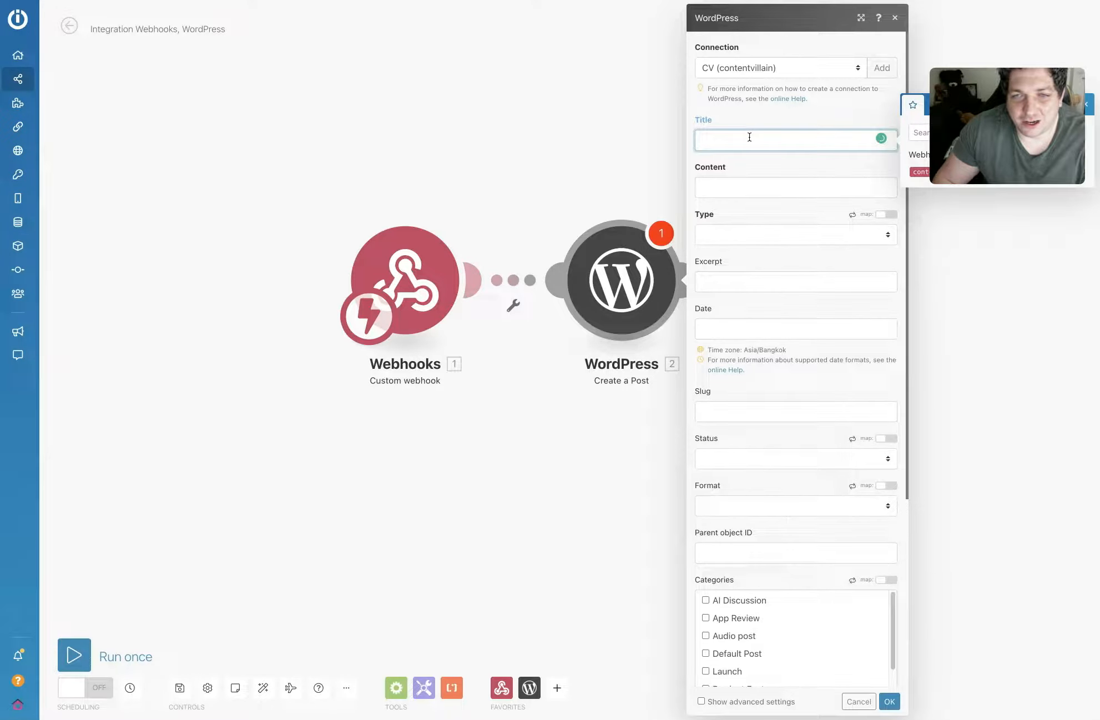
{"action": "left_click_drag", "start_coordinate": [984, 107], "coordinate": [118, 89]}
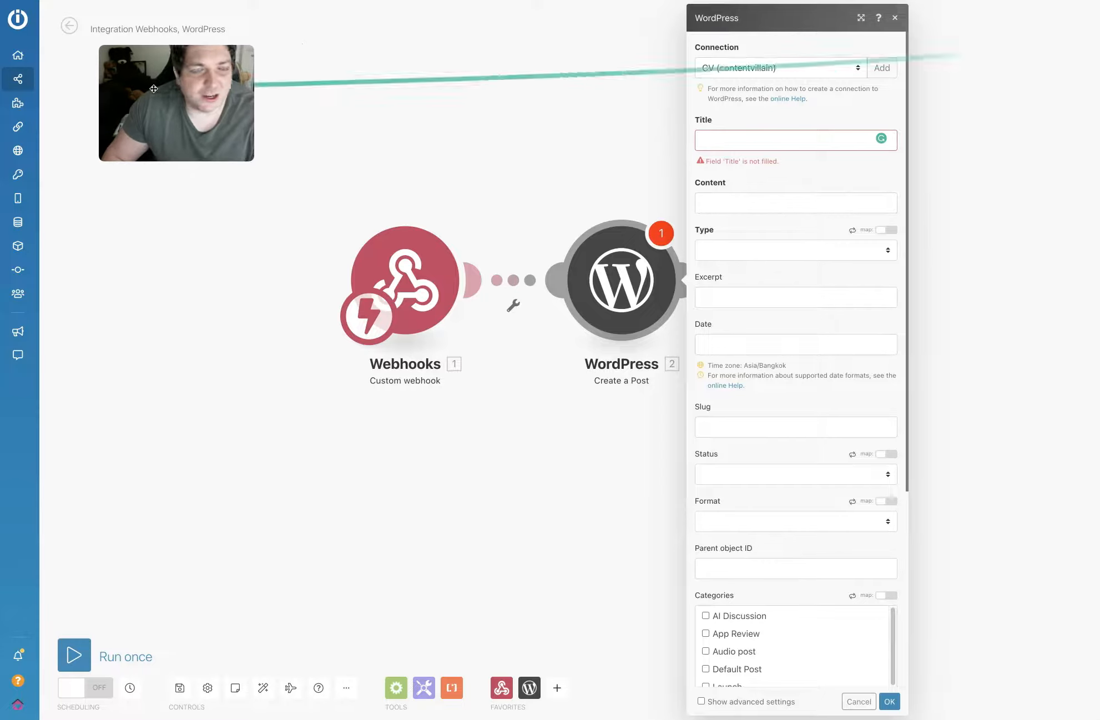
{"action": "left_click", "coordinate": [712, 148]}
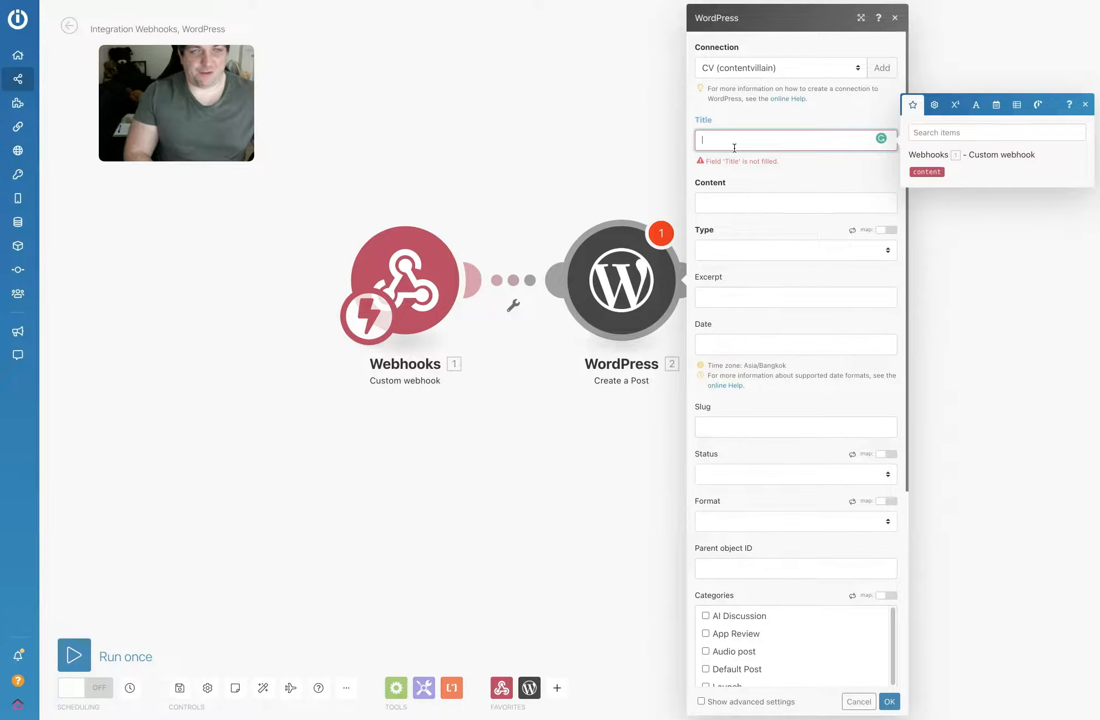
{"action": "type", "text": "Text Expander Blog"}
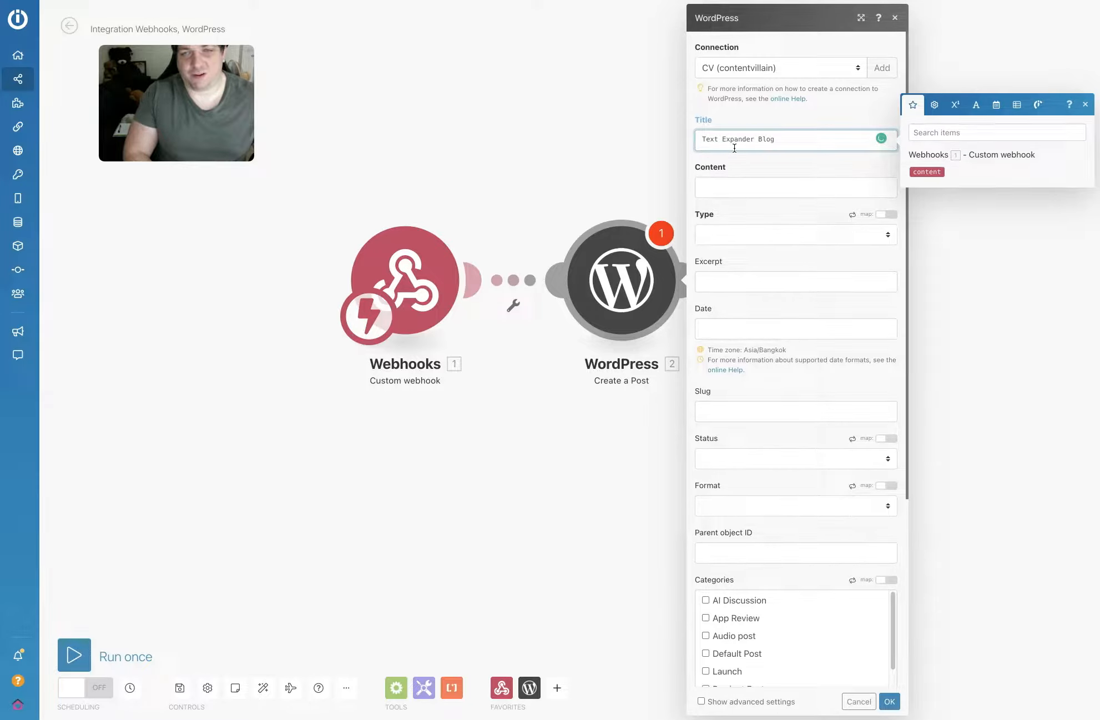
Step: Map the webhook's content item to the post's Content and set the Type to Posts
{"action": "left_click", "coordinate": [736, 190]}
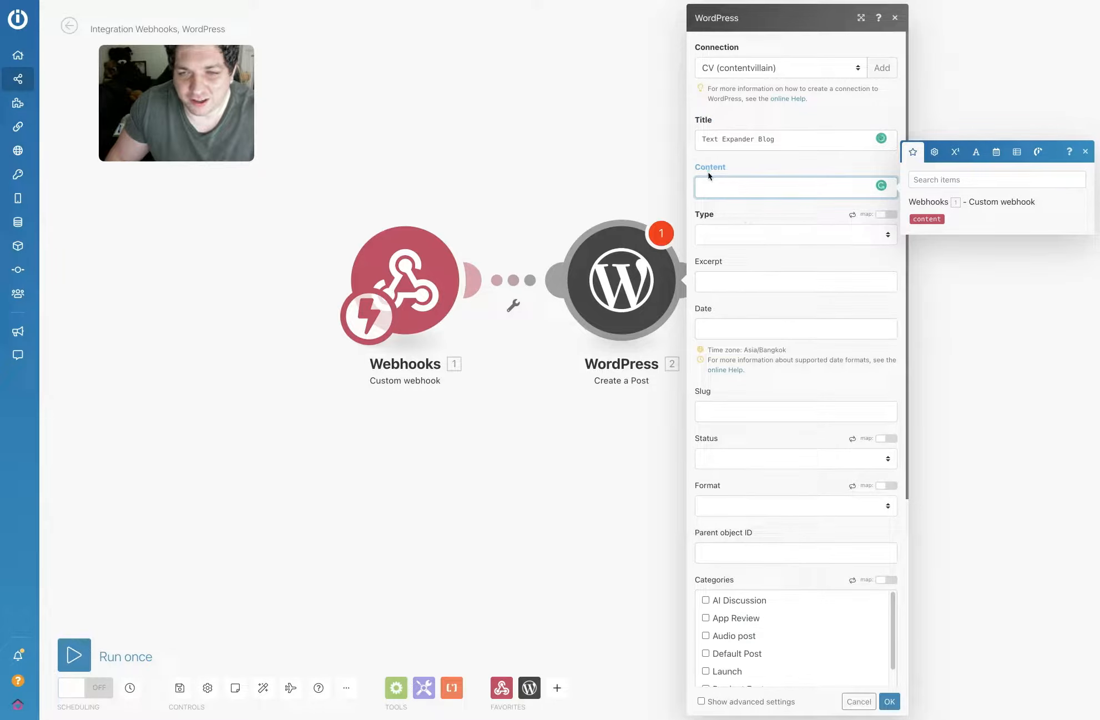
{"action": "left_click", "coordinate": [925, 220]}
{"action": "left_click", "coordinate": [755, 242]}
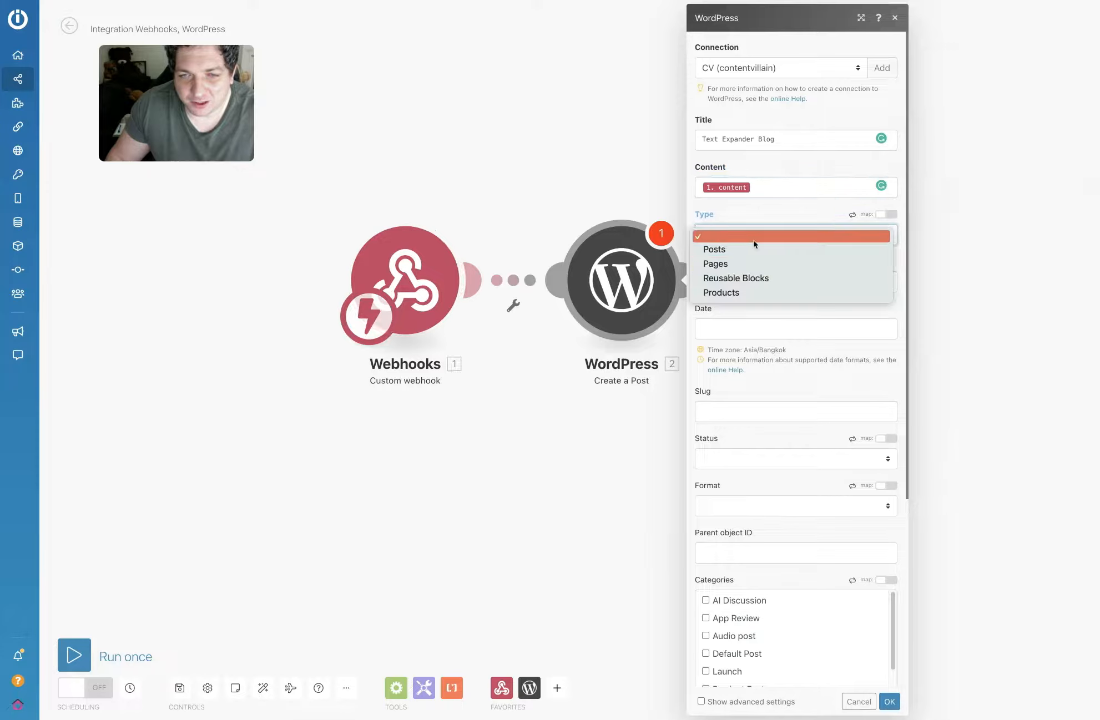
{"action": "left_click", "coordinate": [744, 251]}
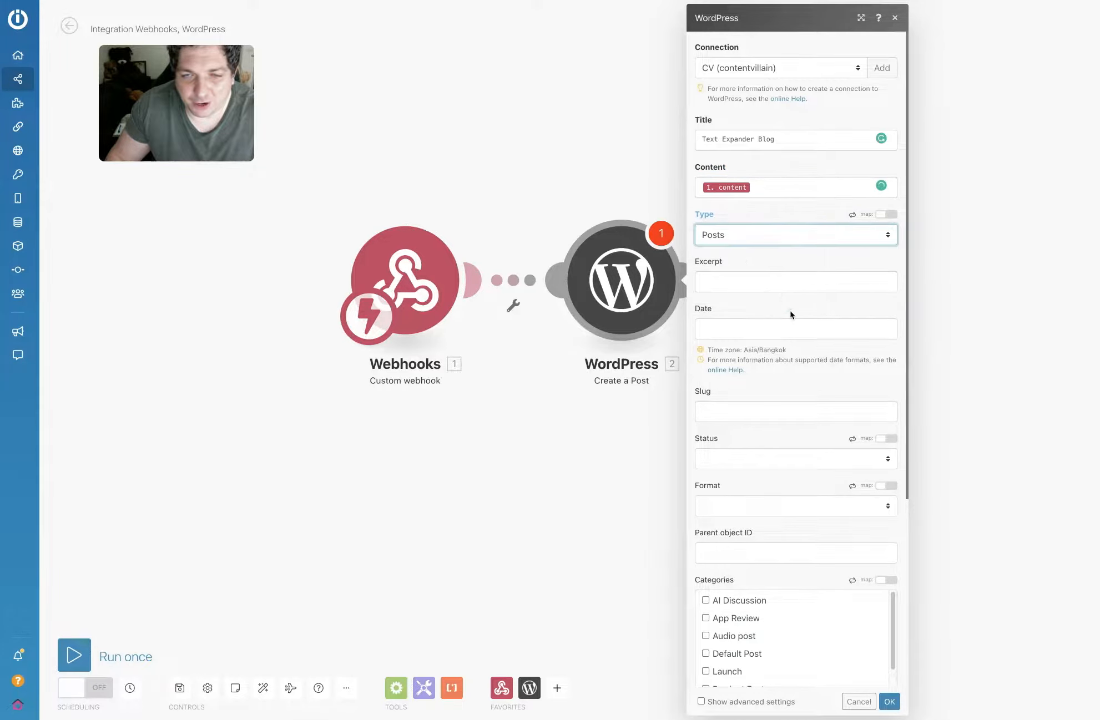
Step: Leave the excerpt, date and slug empty and set the post's Status to Draft
{"action": "scroll", "coordinate": [765, 303], "scroll_direction": "down", "scroll_amount": 1}
{"action": "left_click", "coordinate": [744, 264]}
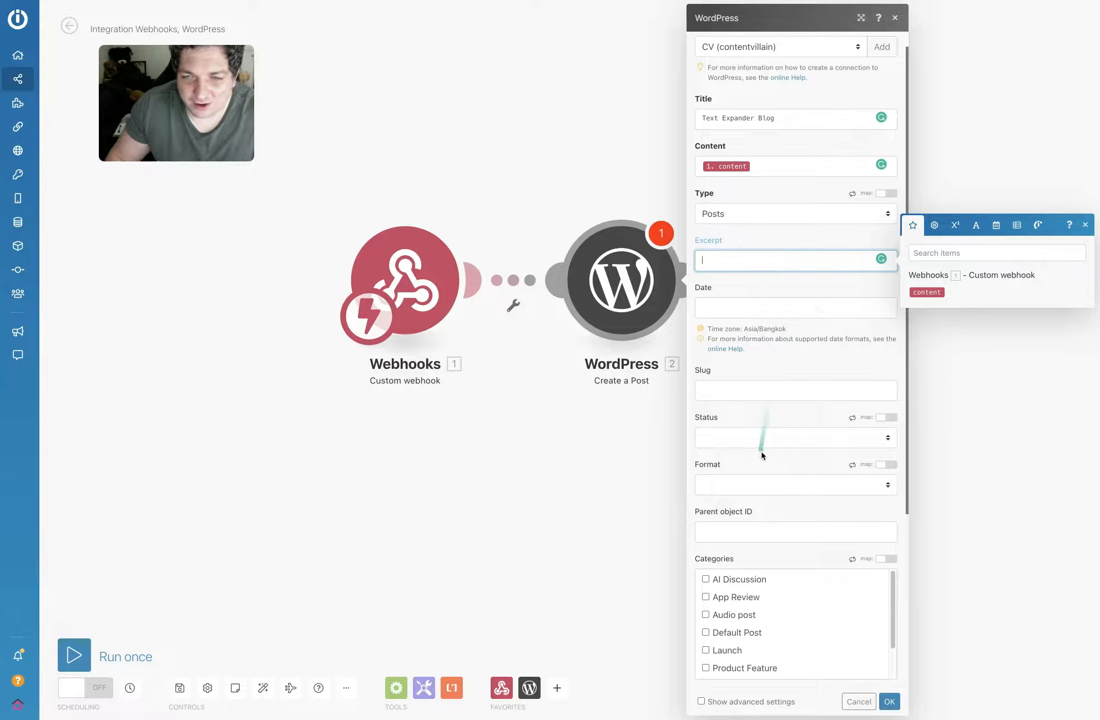
{"action": "scroll", "coordinate": [761, 449], "scroll_direction": "down", "scroll_amount": 1}
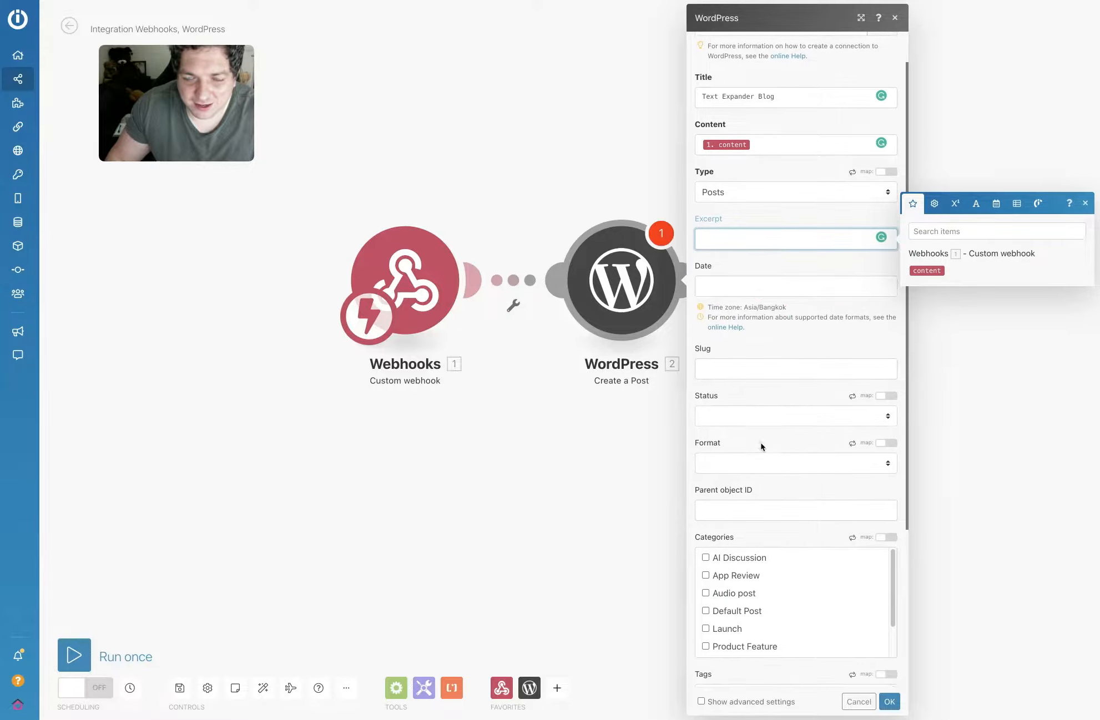
{"action": "left_click", "coordinate": [815, 348]}
{"action": "scroll", "coordinate": [790, 376], "scroll_direction": "down", "scroll_amount": 2}
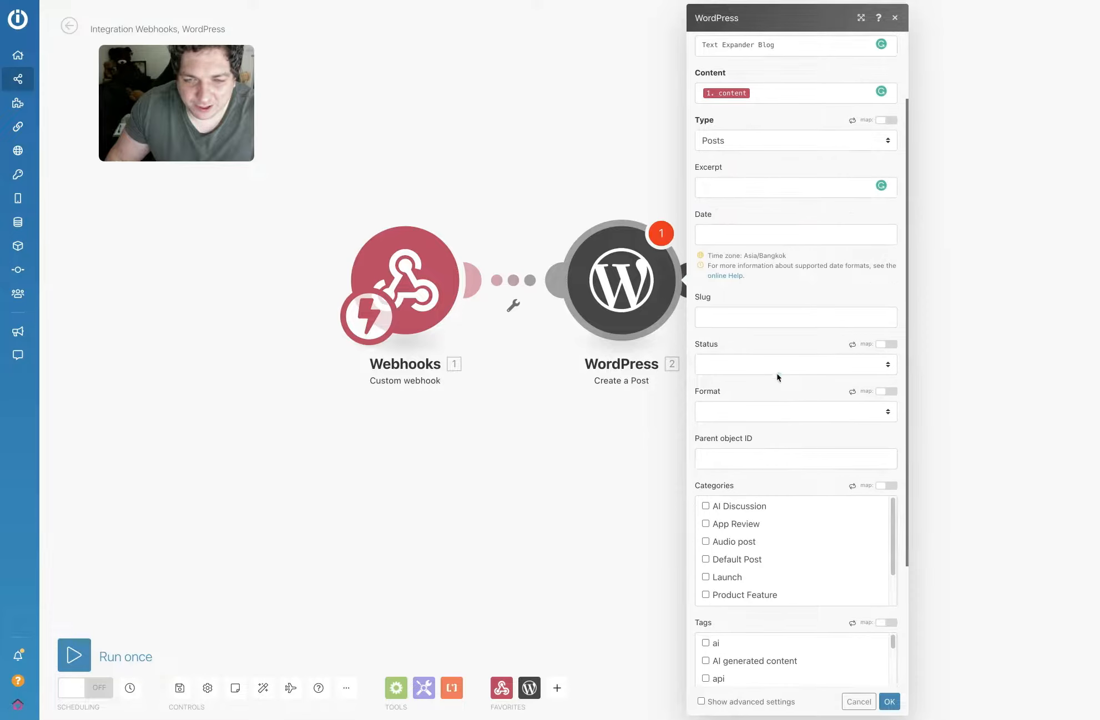
{"action": "left_click", "coordinate": [767, 366]}
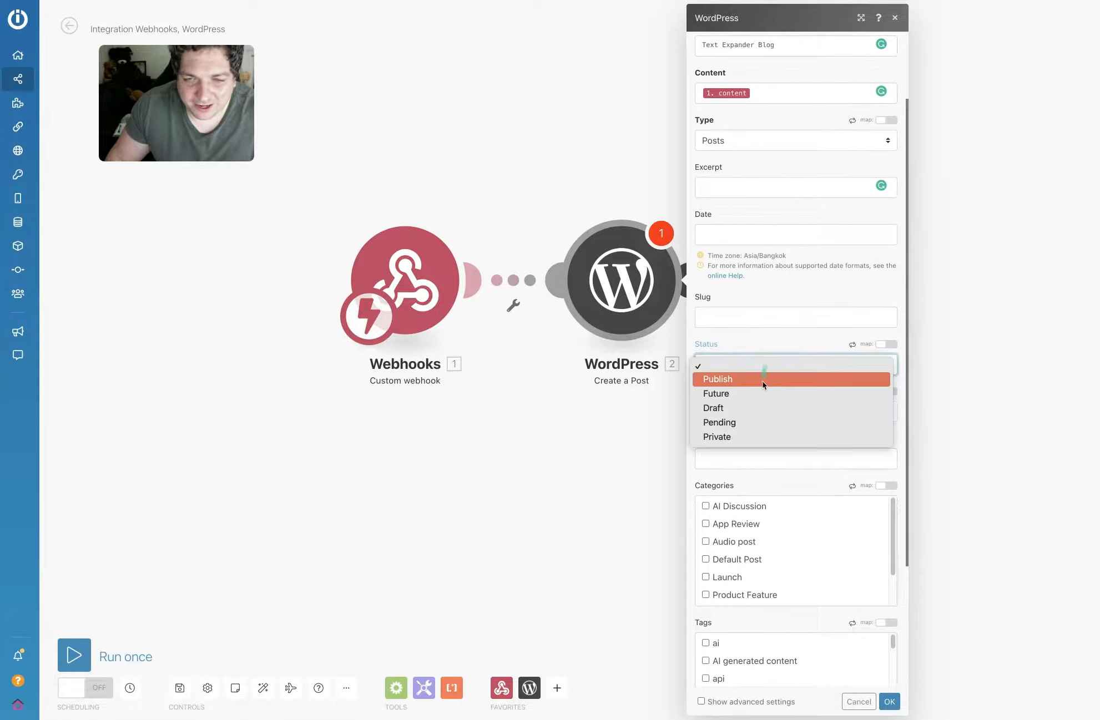
{"action": "left_click", "coordinate": [727, 410]}
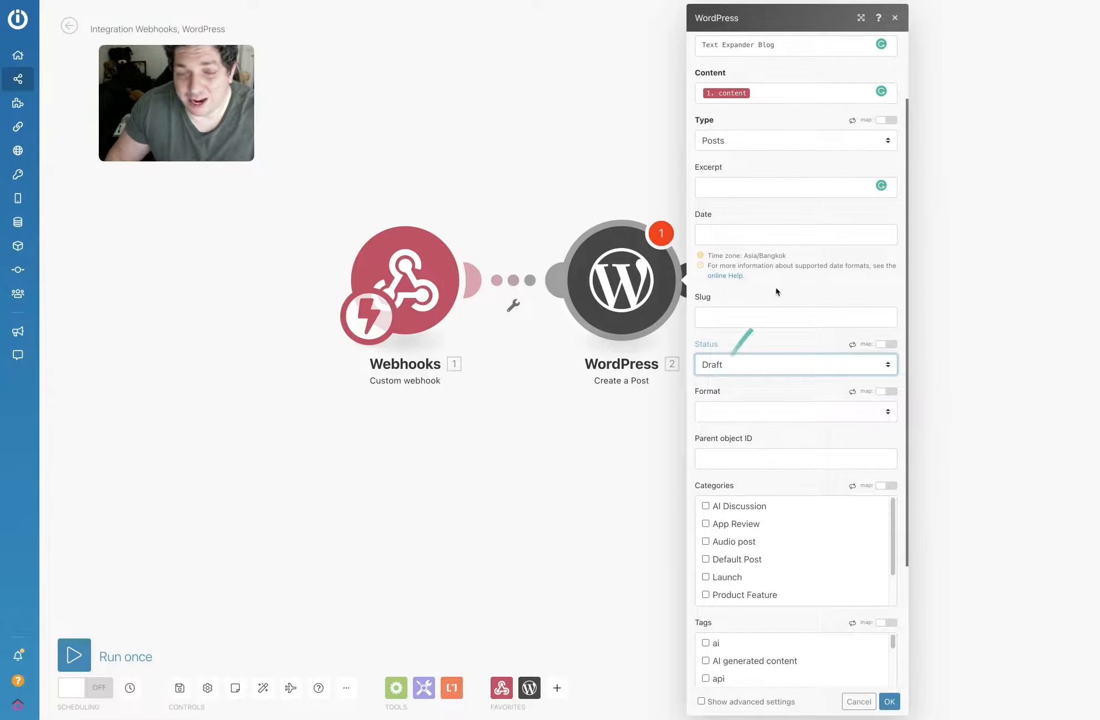
Step: Assign the post to the AI Discussion category and select the tags ai, AI generated content and api
{"action": "scroll", "coordinate": [736, 463], "scroll_direction": "down", "scroll_amount": 2}
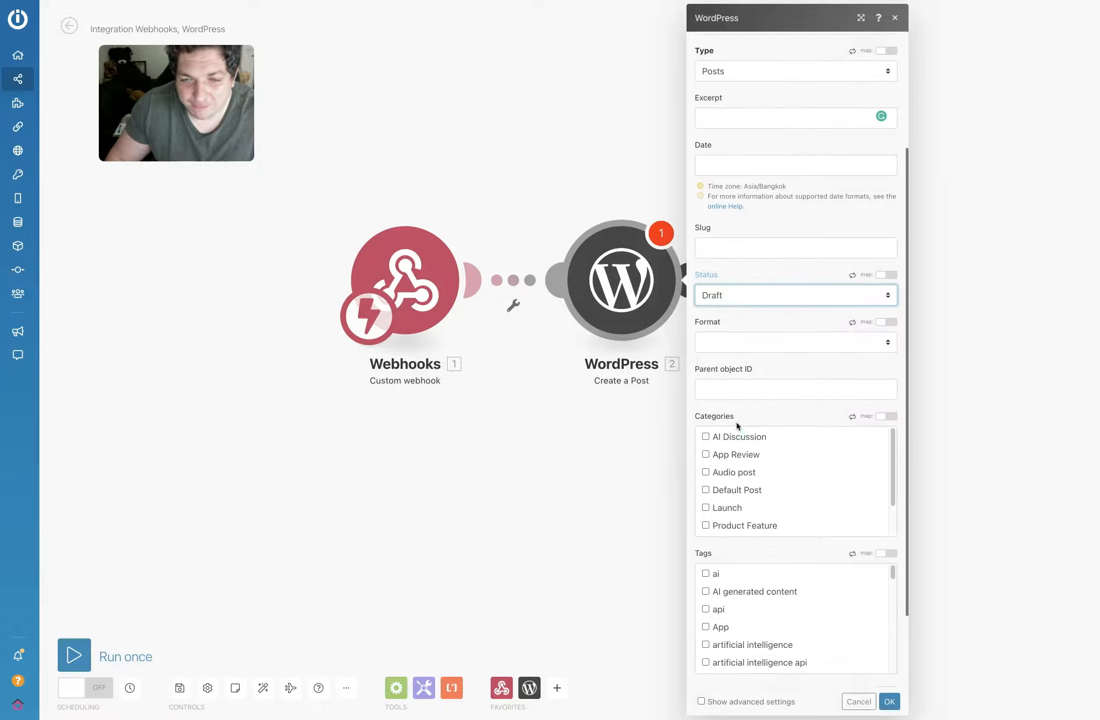
{"action": "scroll", "coordinate": [737, 426], "scroll_direction": "down", "scroll_amount": 1}
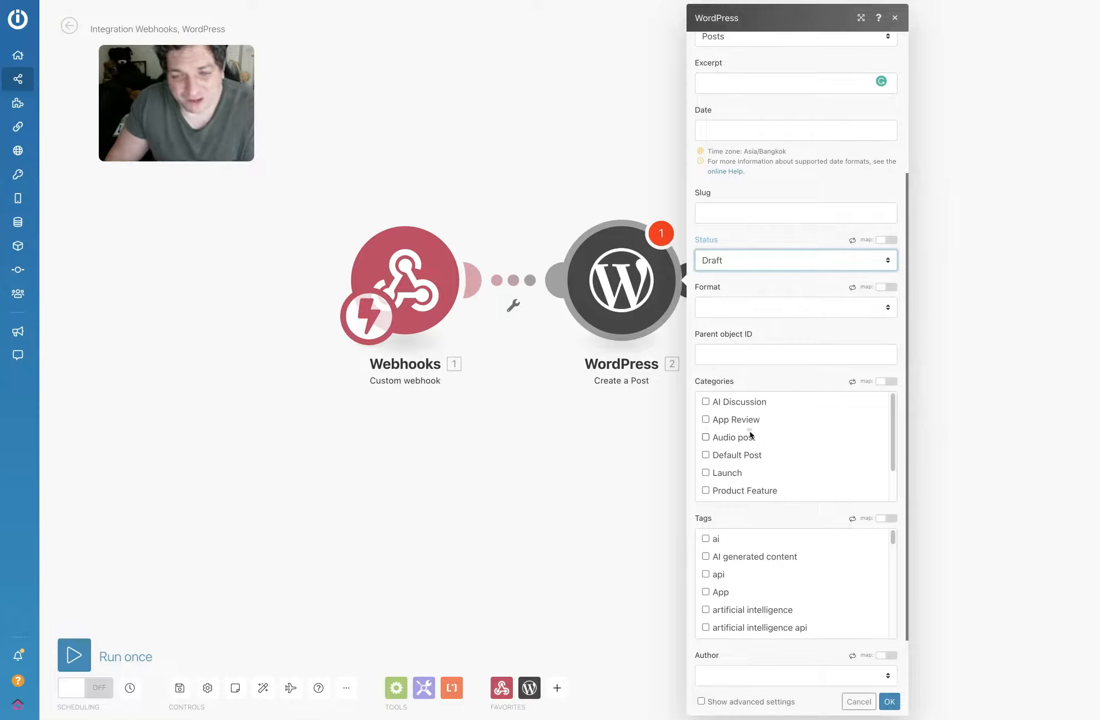
{"action": "left_click", "coordinate": [737, 404]}
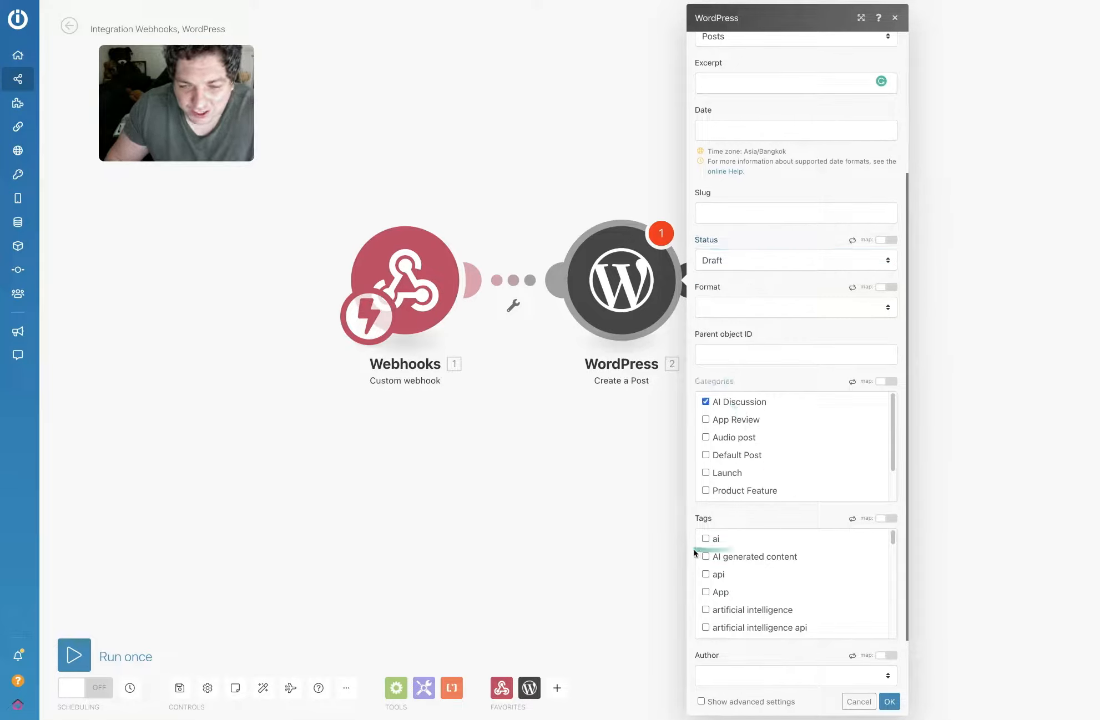
{"action": "left_click", "coordinate": [707, 539]}
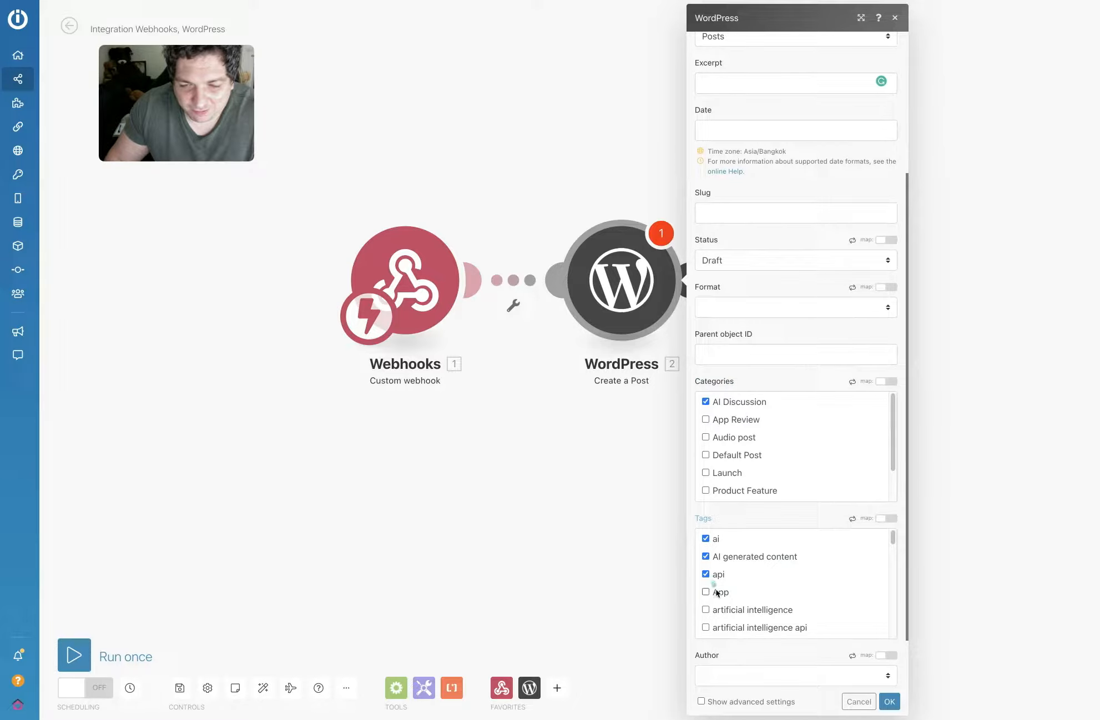
{"action": "scroll", "coordinate": [829, 565], "scroll_direction": "down", "scroll_amount": 3}
{"action": "scroll", "coordinate": [816, 617], "scroll_direction": "down", "scroll_amount": 6}
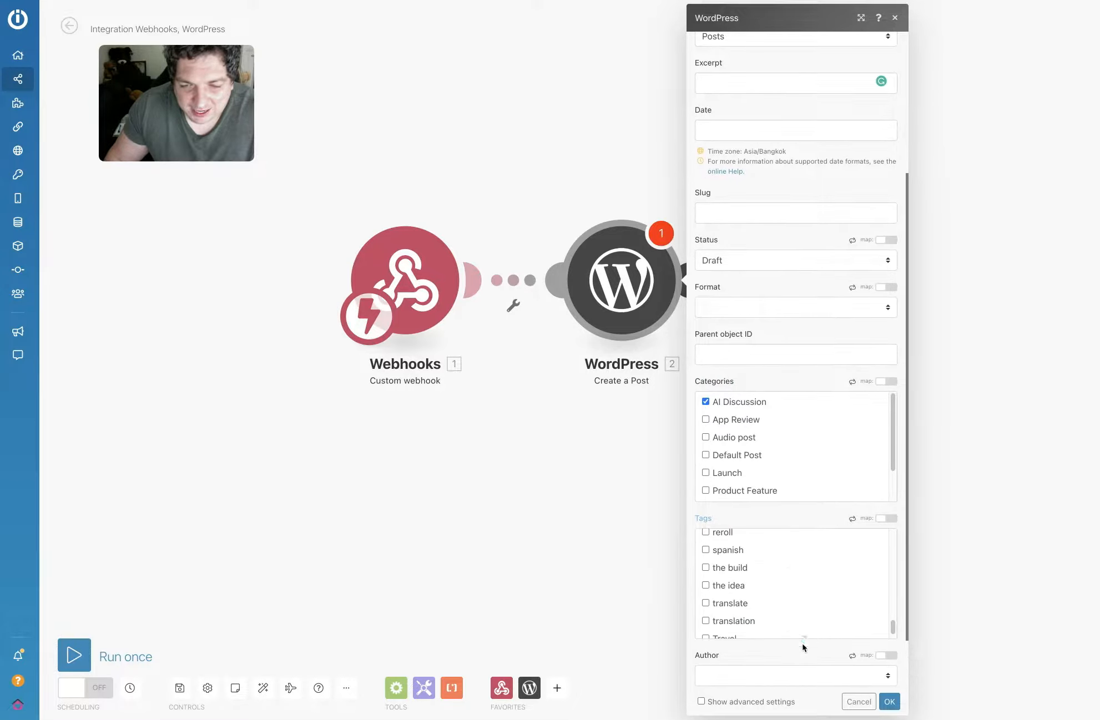